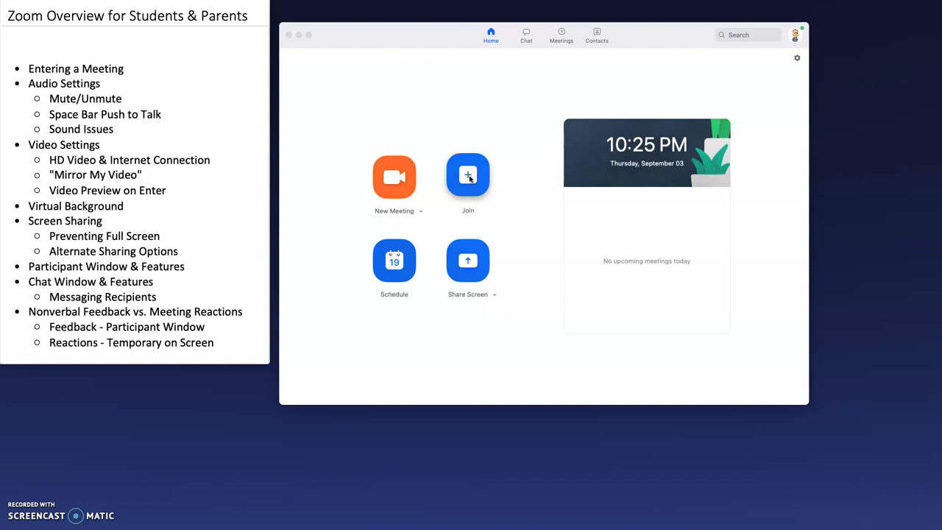
# Join the meeting with the entered meeting ID, and enter the meeting password.
pyautogui.click(469, 175)
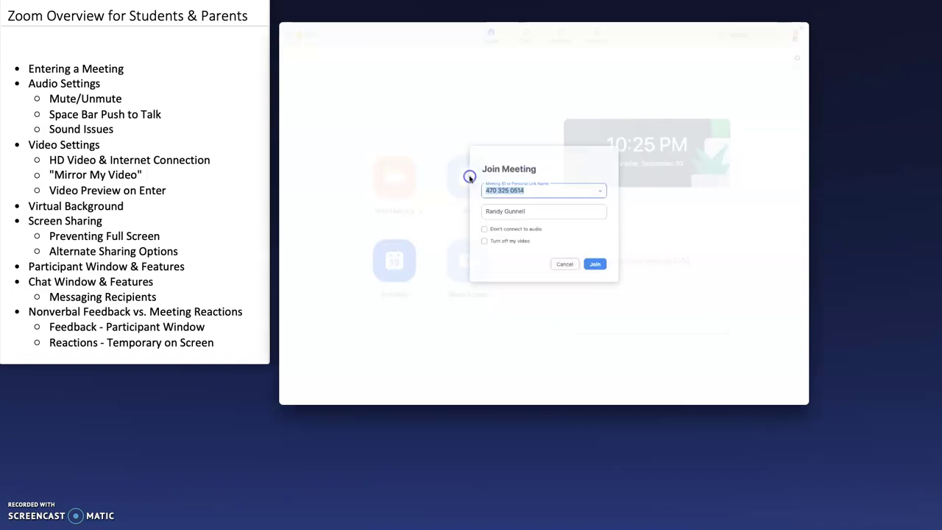
pyautogui.moveTo(469, 180); pyautogui.dragTo(520, 177)
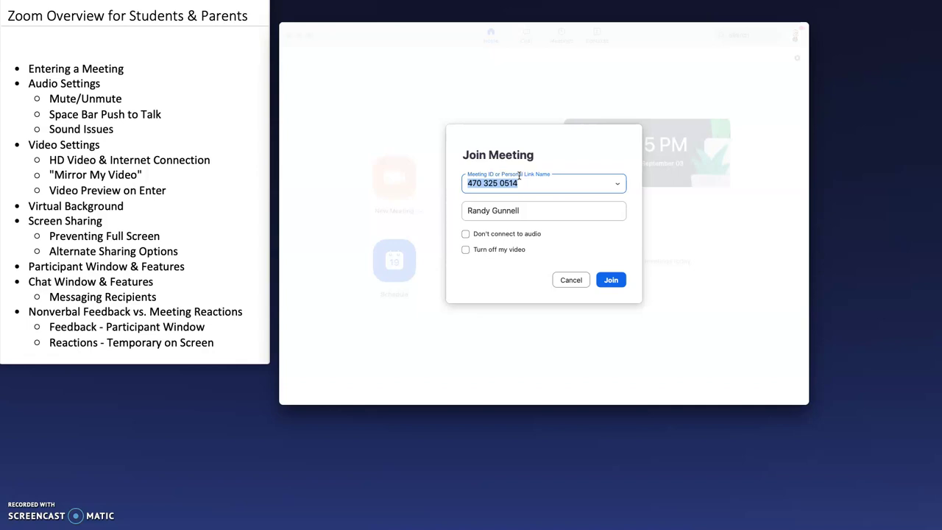
pyautogui.moveTo(470, 184); pyautogui.dragTo(515, 193)
pyautogui.click(613, 278)
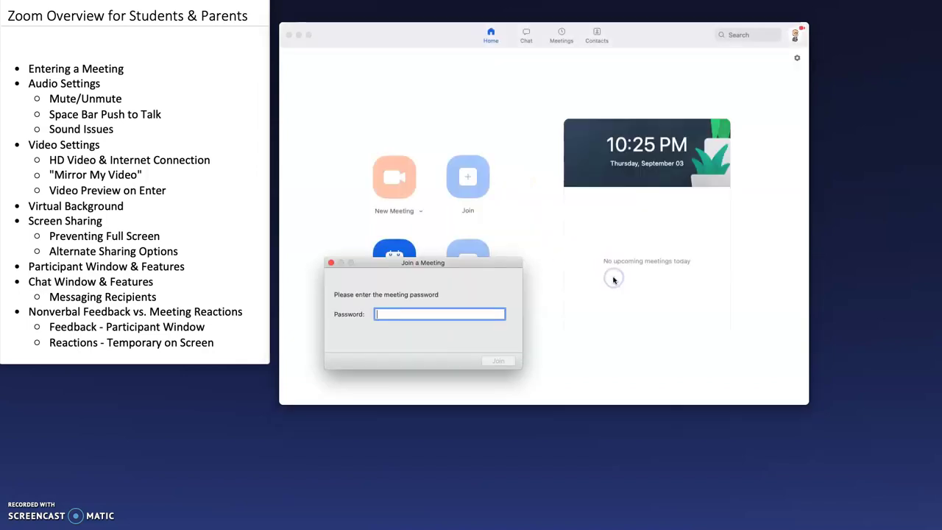
pyautogui.write('•••')
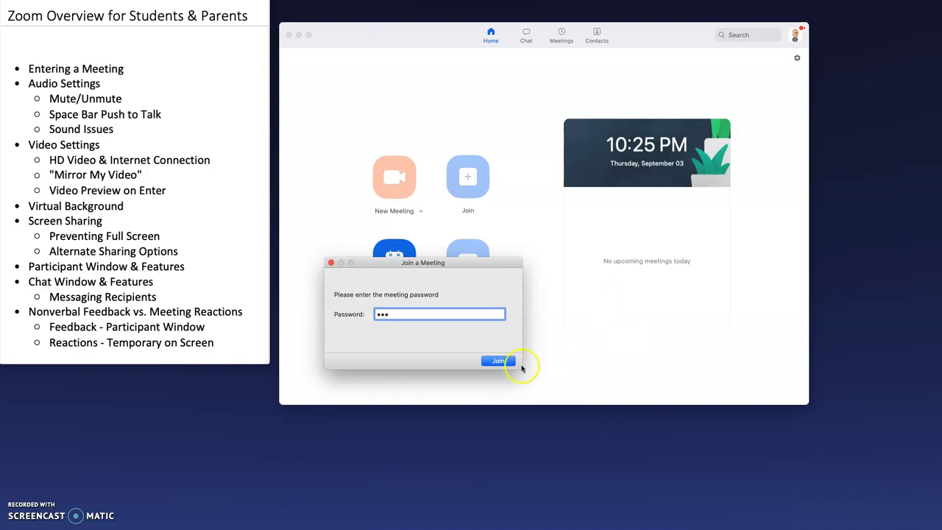
pyautogui.click(499, 361)
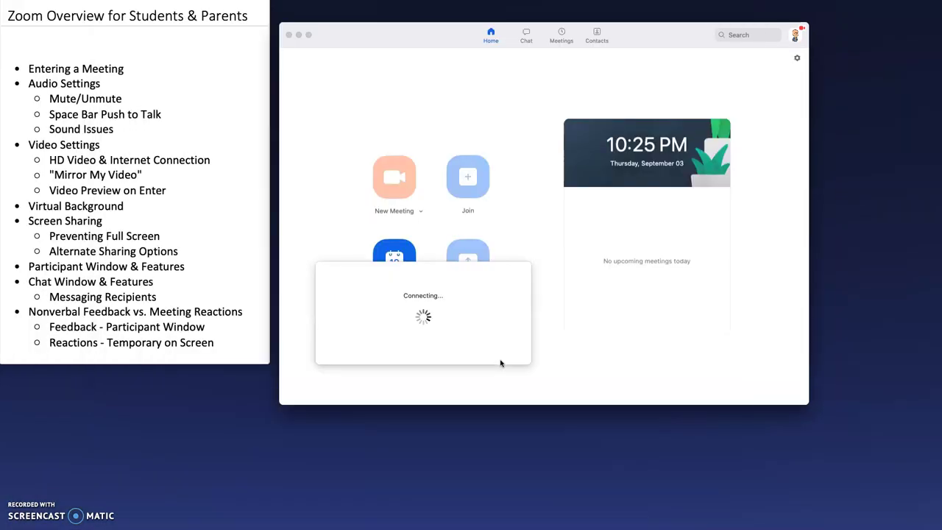
# Turn on automatically joining audio by computer for meetings, and join with computer audio.
pyautogui.click(478, 209)
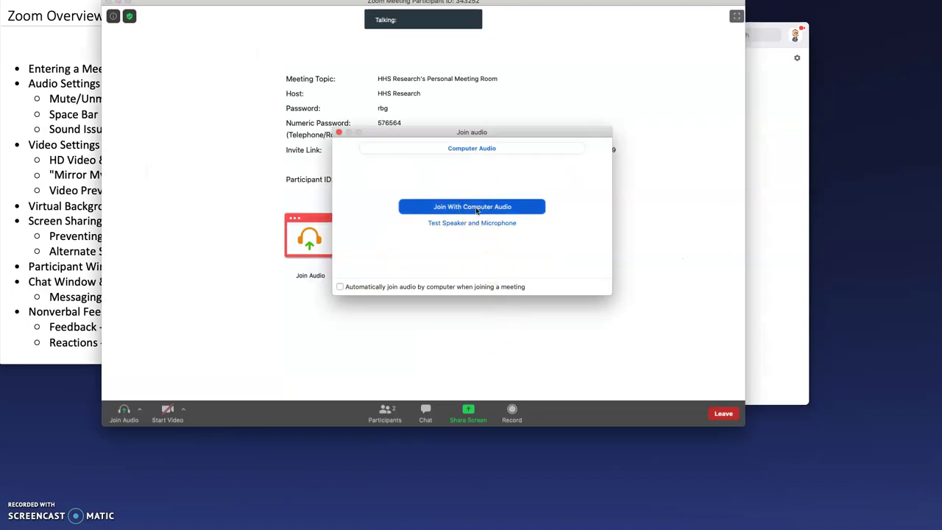
pyautogui.click(340, 287)
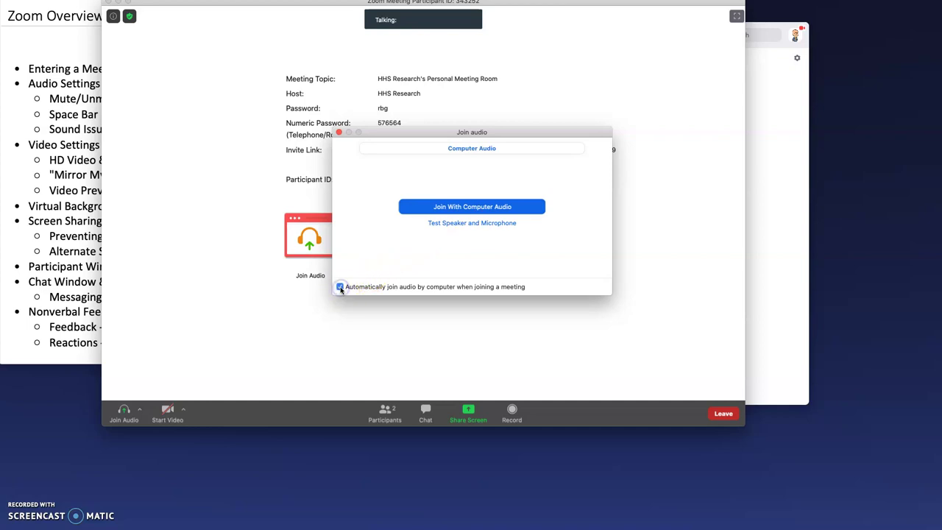
pyautogui.click(468, 207)
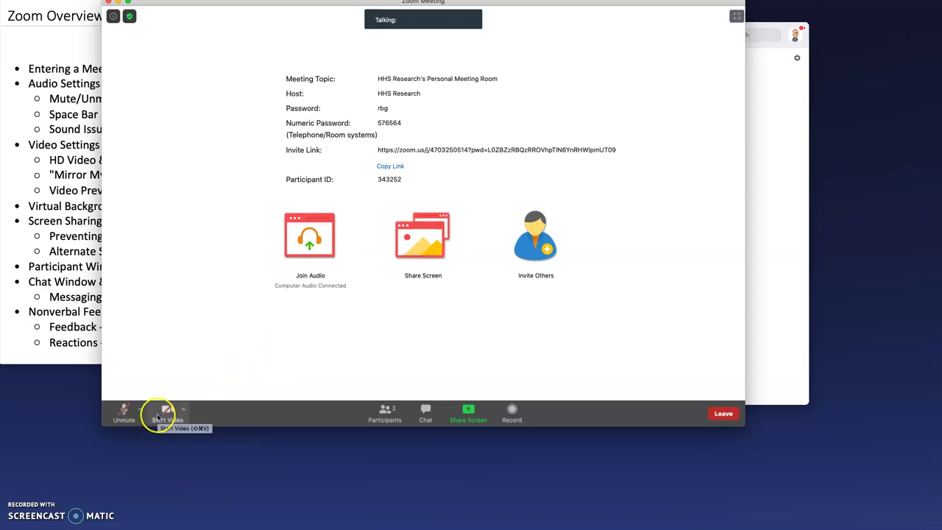
# Unmute the microphone and start the camera video in the meeting.
pyautogui.moveTo(284, 5); pyautogui.dragTo(395, 29)
pyautogui.click(228, 436)
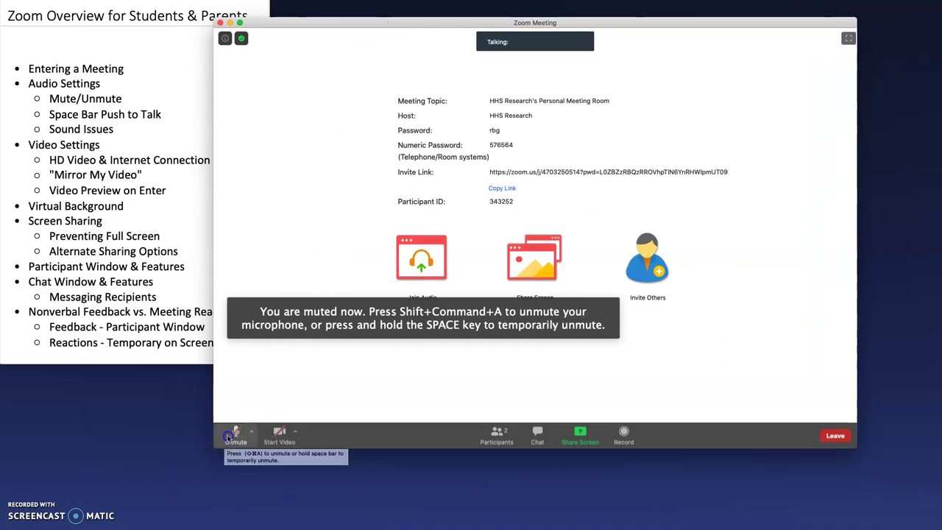
pyautogui.click(279, 434)
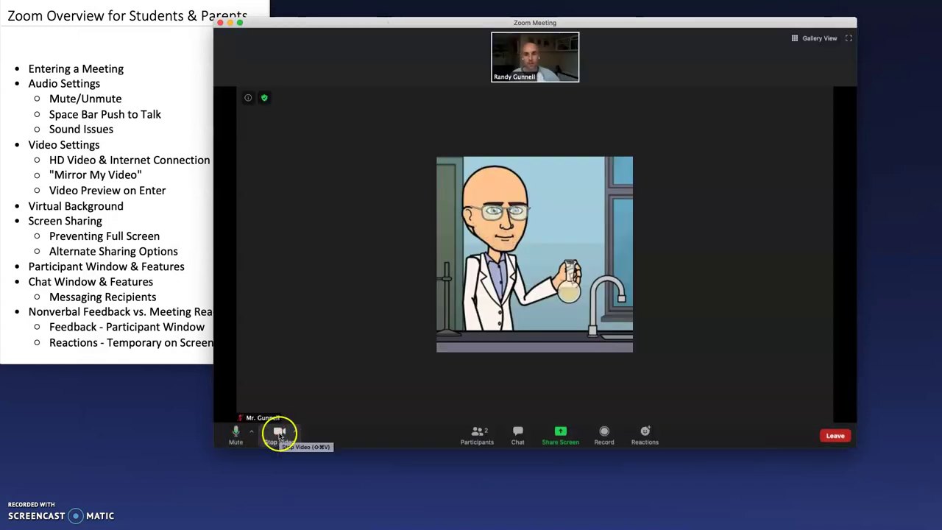
# Move the meeting window clear of the outline list and switch the meeting to Gallery View.
pyautogui.moveTo(326, 25); pyautogui.dragTo(359, 20)
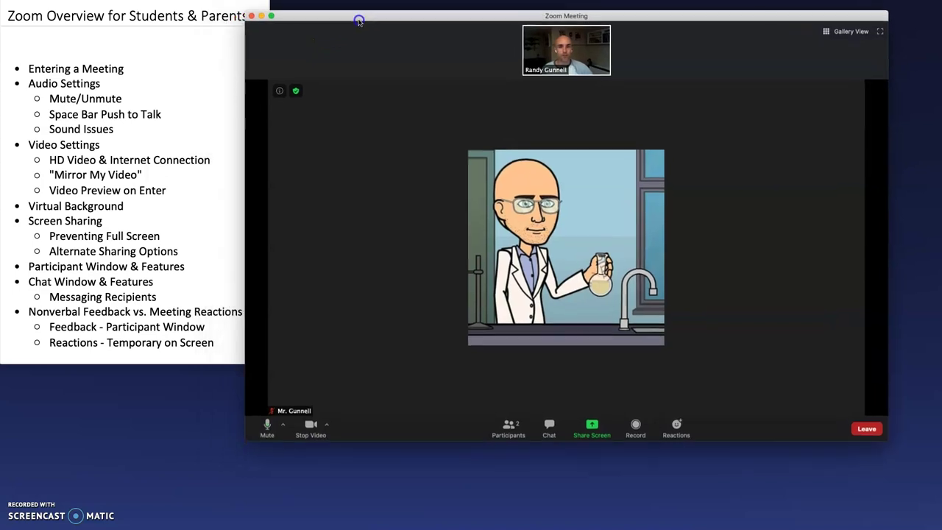
pyautogui.click(829, 32)
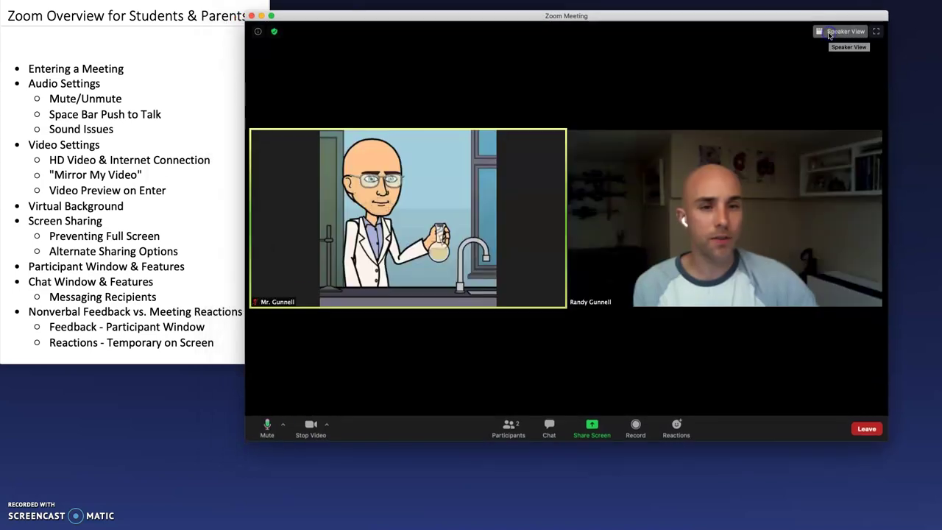
pyautogui.moveTo(674, 259)
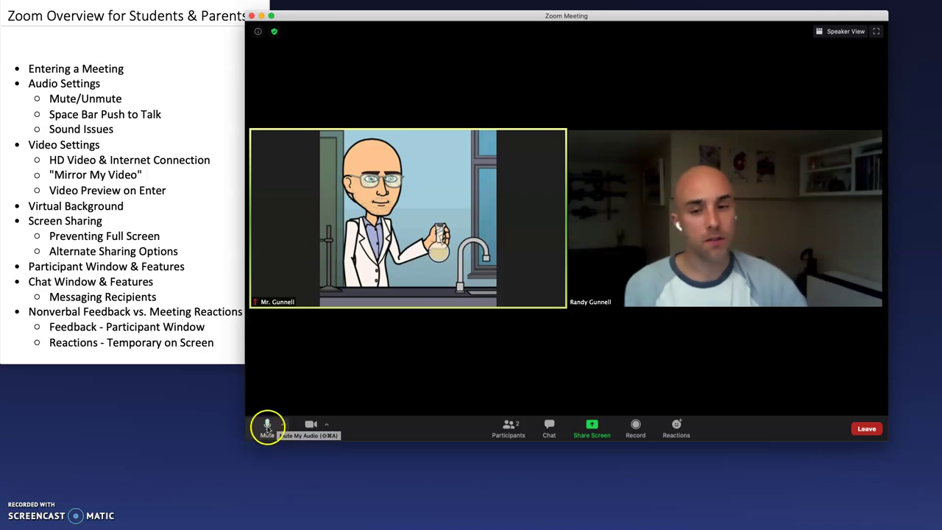
# Mute the microphone, unmute it, and mute it again.
pyautogui.click(265, 427)
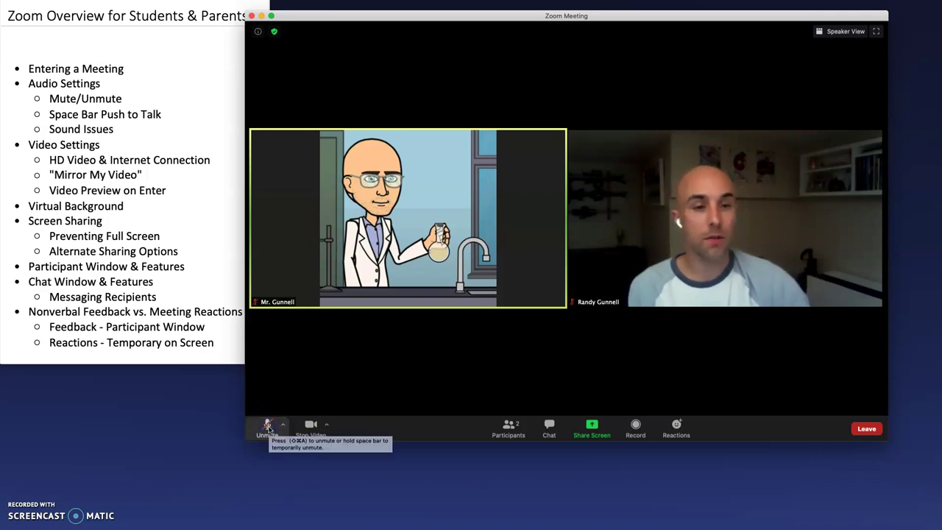
pyautogui.click(267, 428)
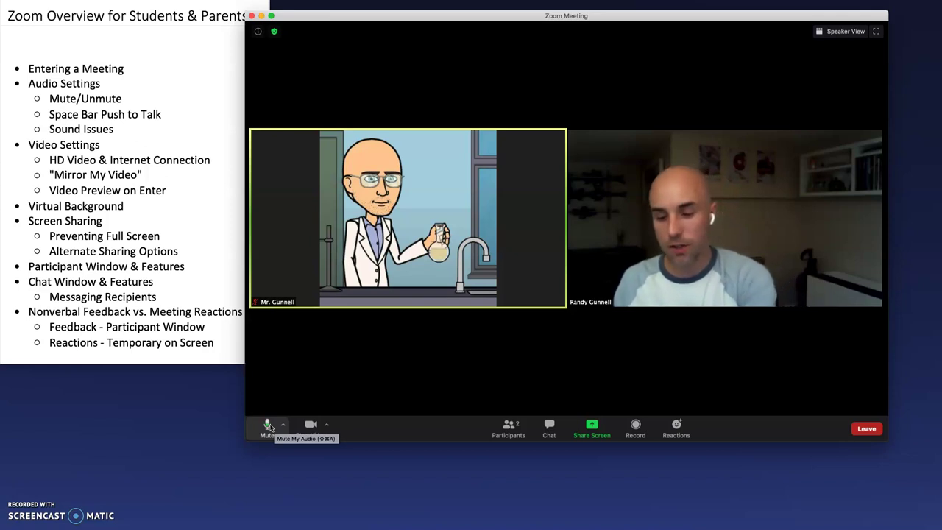
pyautogui.click(268, 426)
# Use push-to-talk twice to unmute the microphone temporarily, returning it to muted after each try.
pyautogui.click(410, 361)
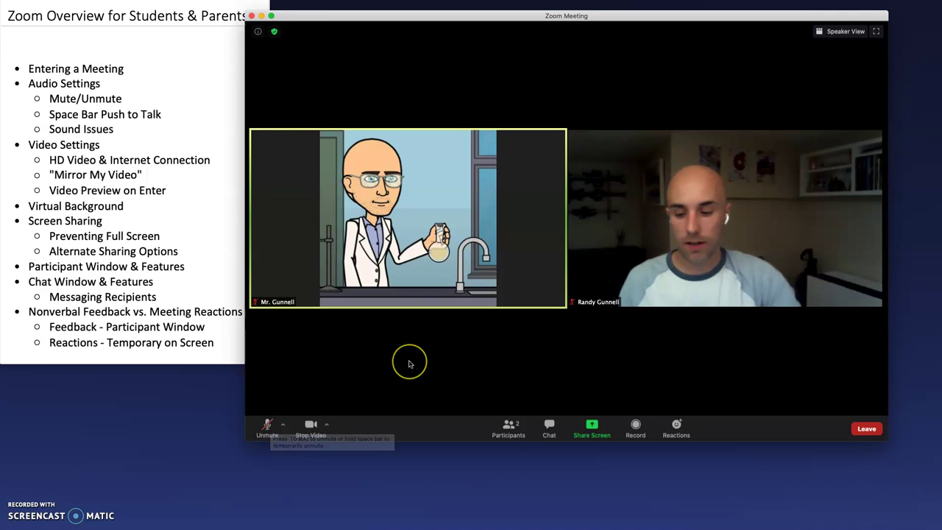
pyautogui.press('space')
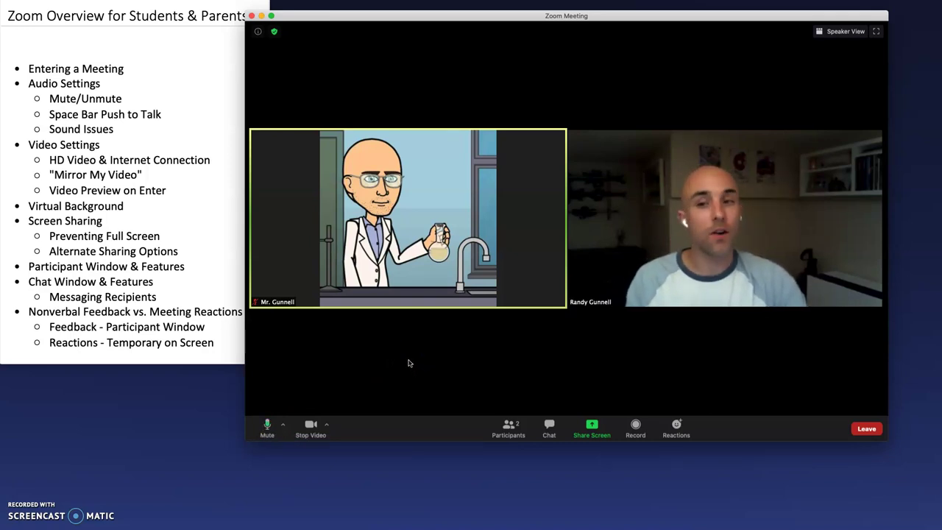
pyautogui.click(263, 430)
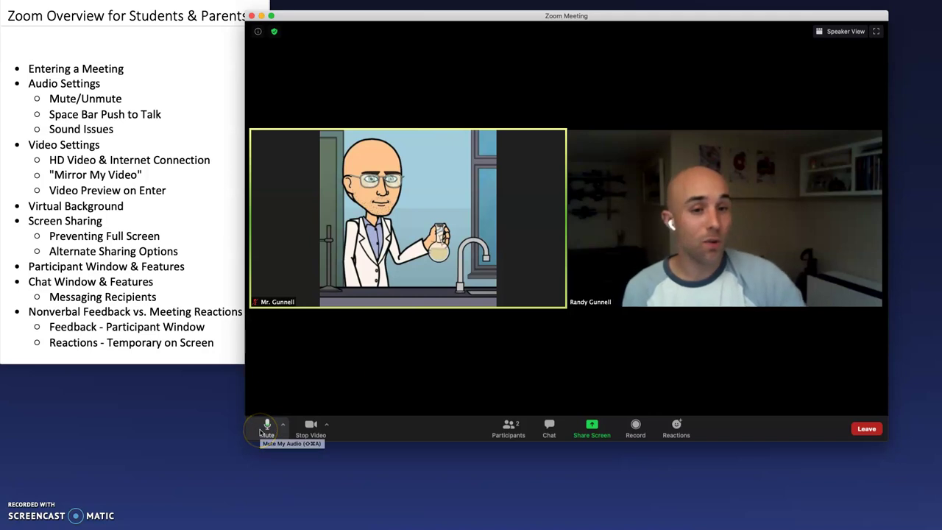
pyautogui.click(262, 429)
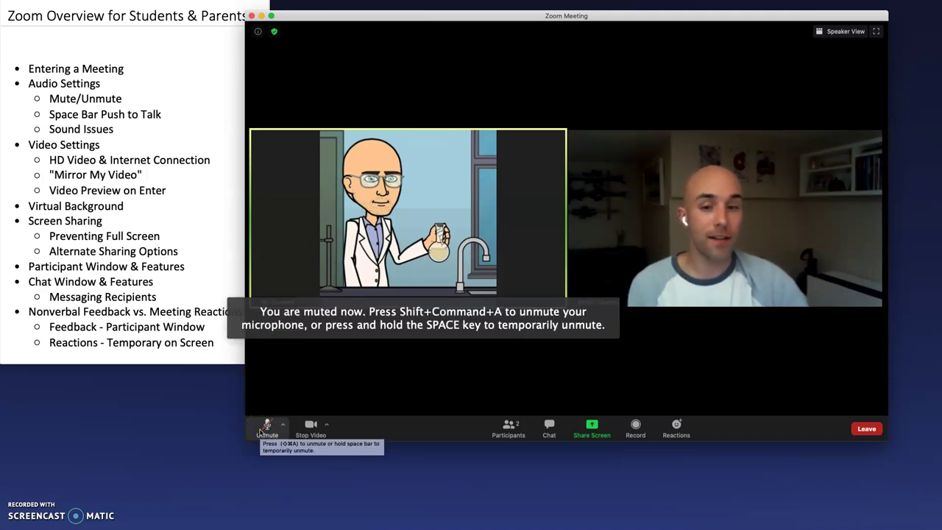
pyautogui.click(391, 387)
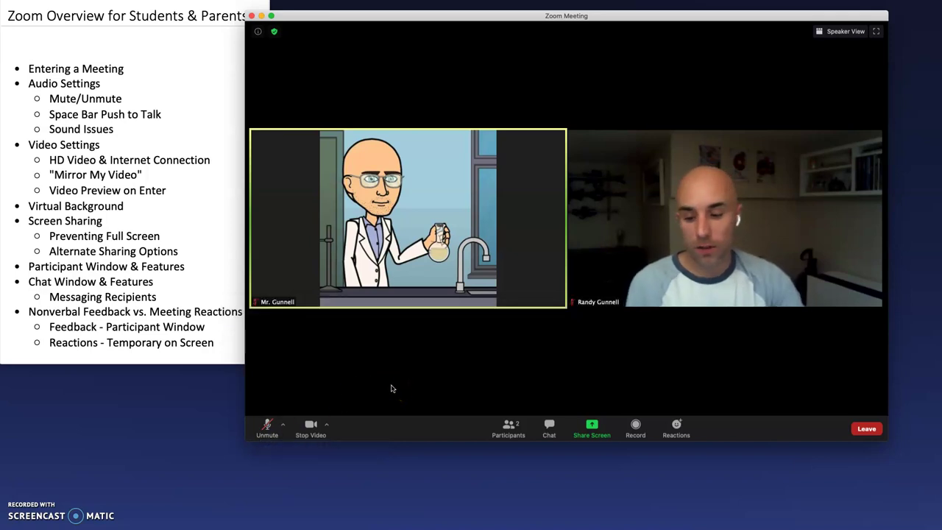
pyautogui.press('space')
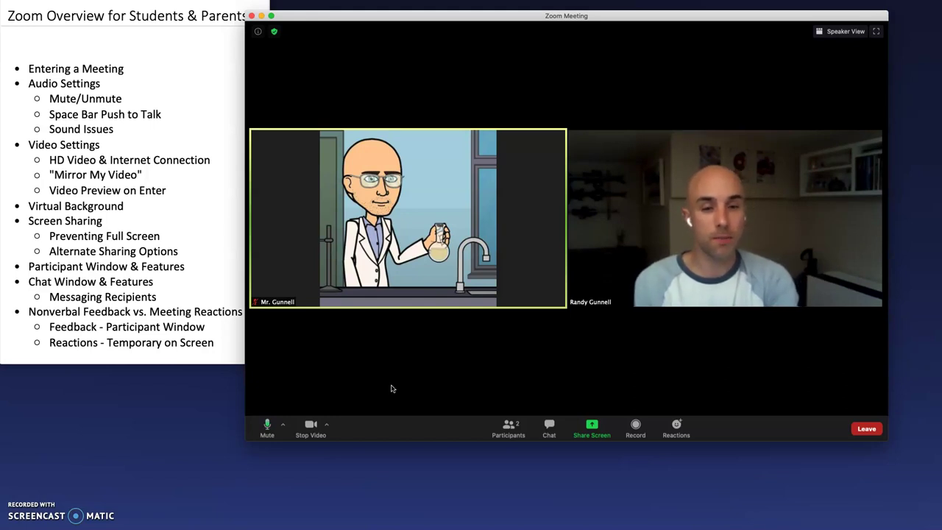
pyautogui.press('space')
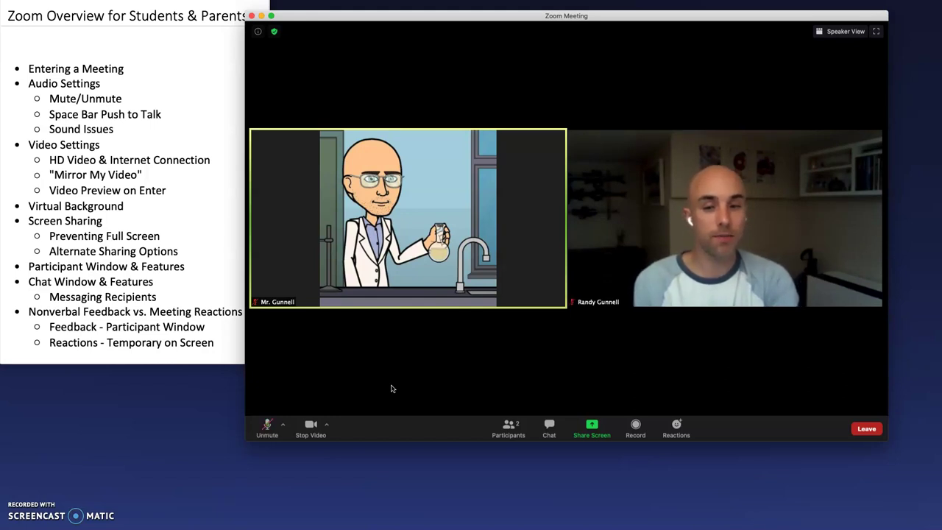
# Switch the meeting's speaker to Mac mini Speakers, and set it back to MZ27AQ.
pyautogui.click(268, 421)
pyautogui.click(277, 418)
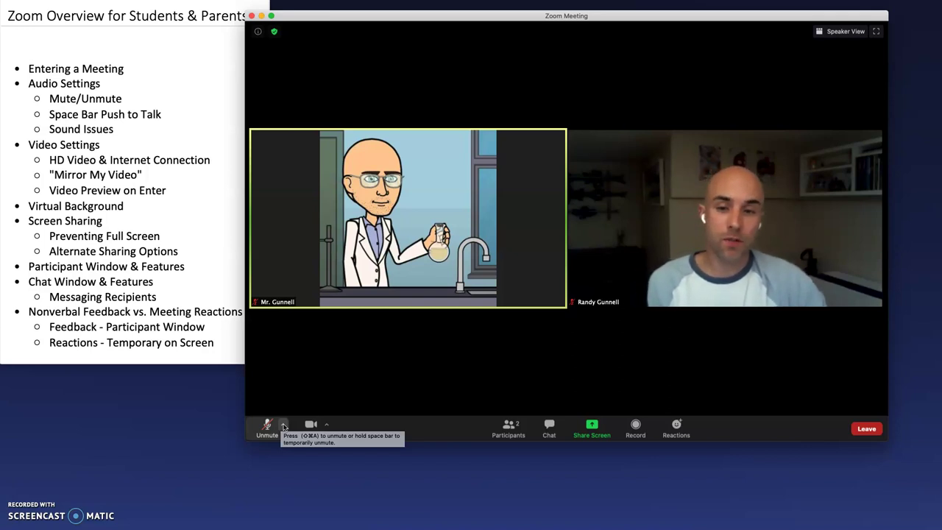
pyautogui.click(284, 427)
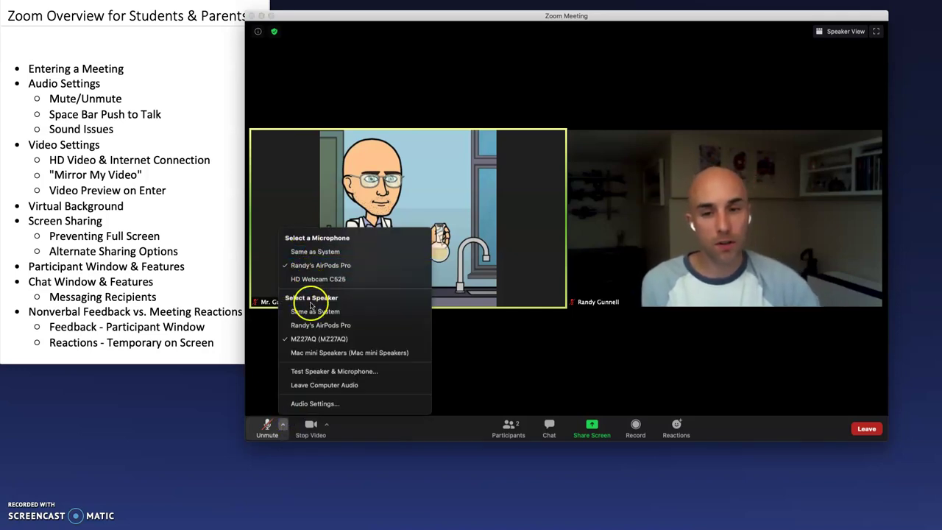
pyautogui.click(311, 343)
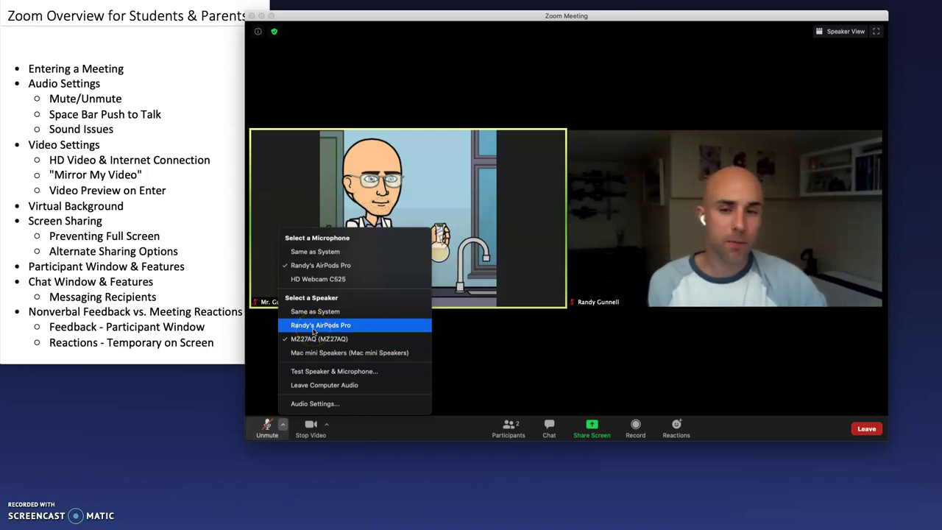
pyautogui.click(315, 354)
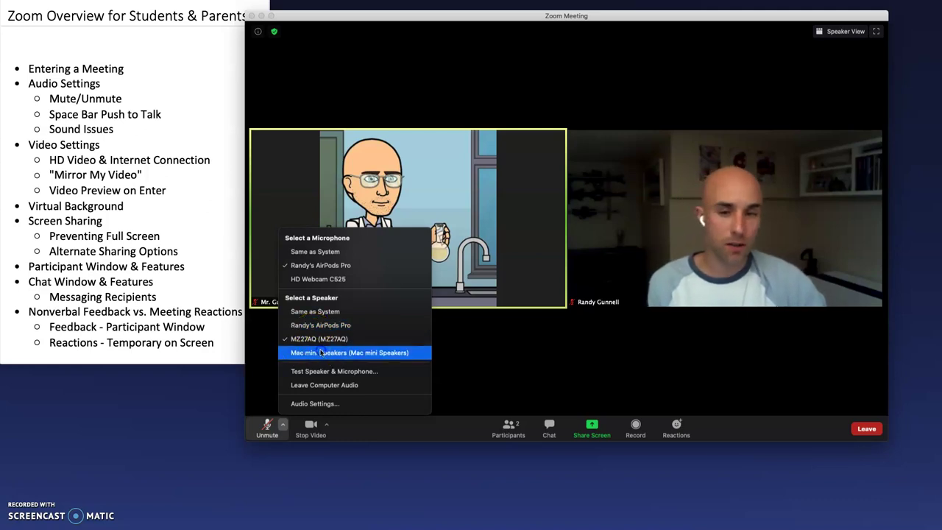
pyautogui.click(282, 425)
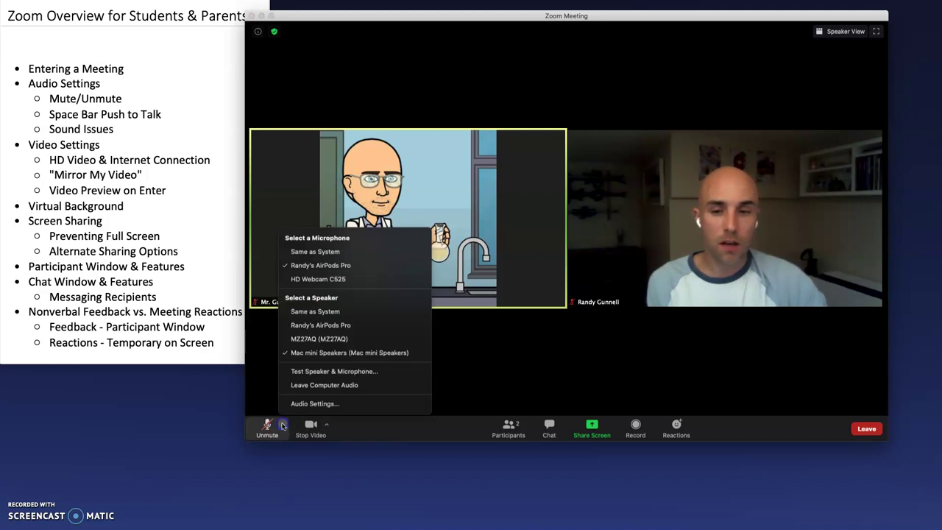
pyautogui.click(309, 339)
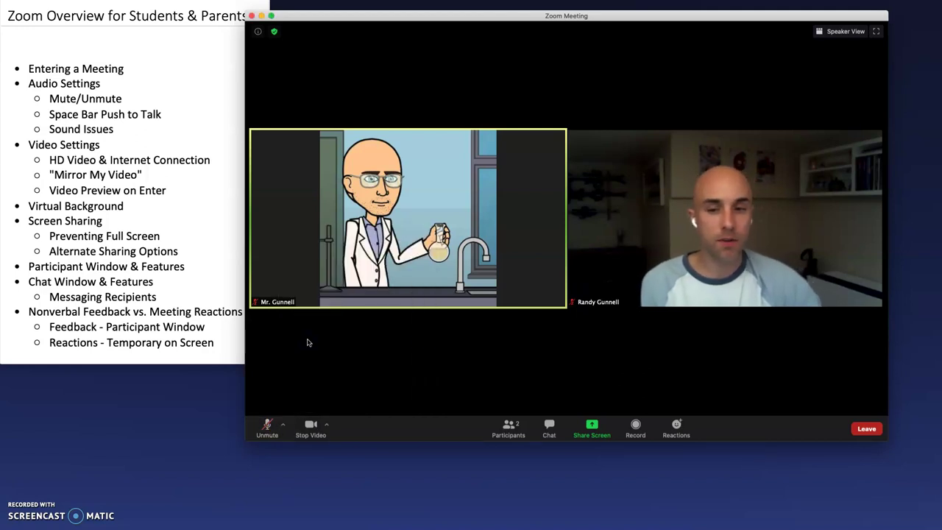
pyautogui.click(284, 291)
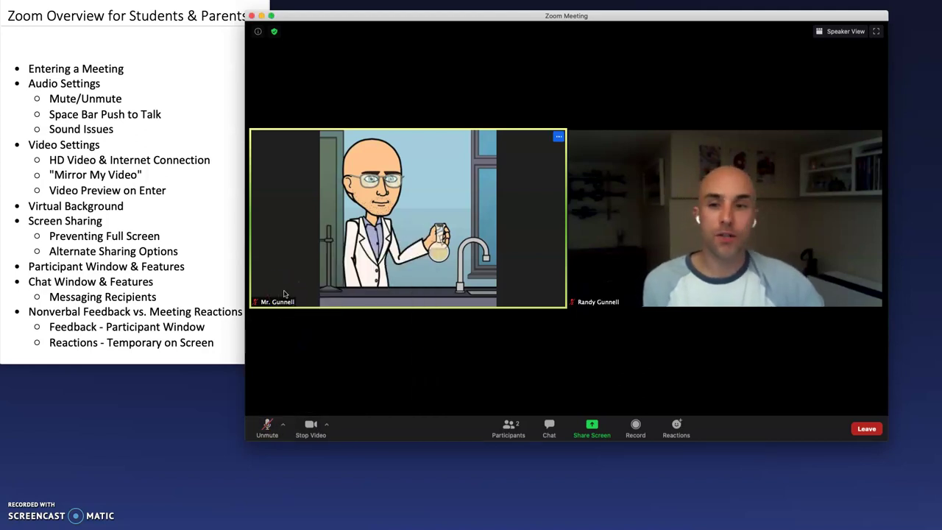
pyautogui.click(283, 338)
pyautogui.click(280, 382)
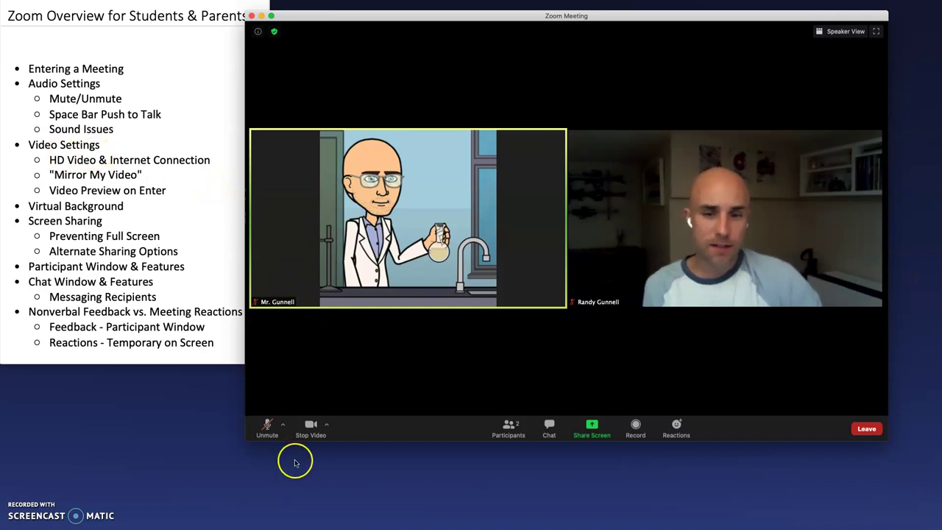
# Stop the camera video and start it again.
pyautogui.click(309, 427)
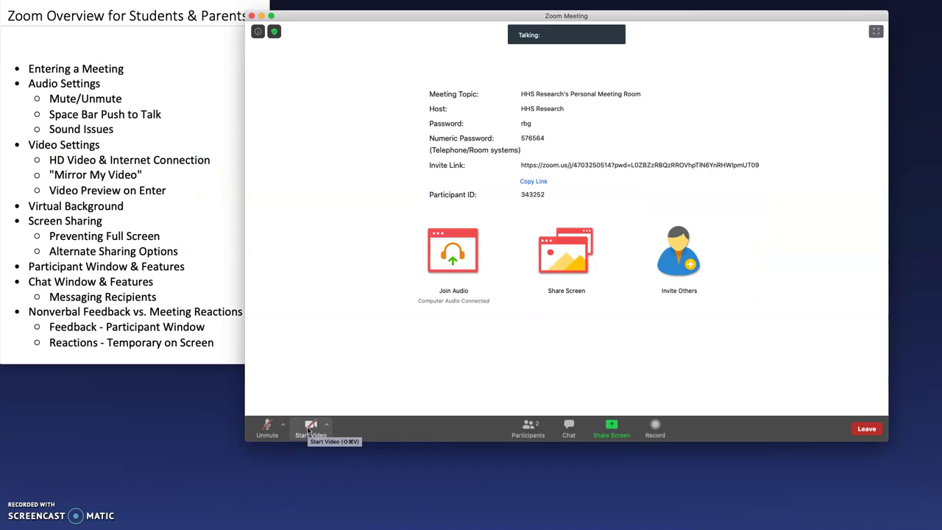
pyautogui.click(309, 428)
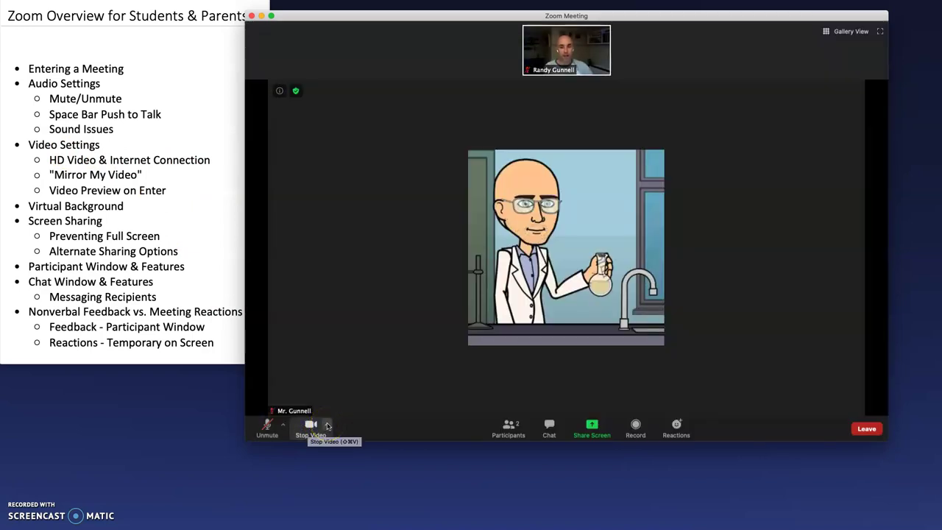
# Open the video settings and turn off Enable HD for the camera video.
pyautogui.click(328, 426)
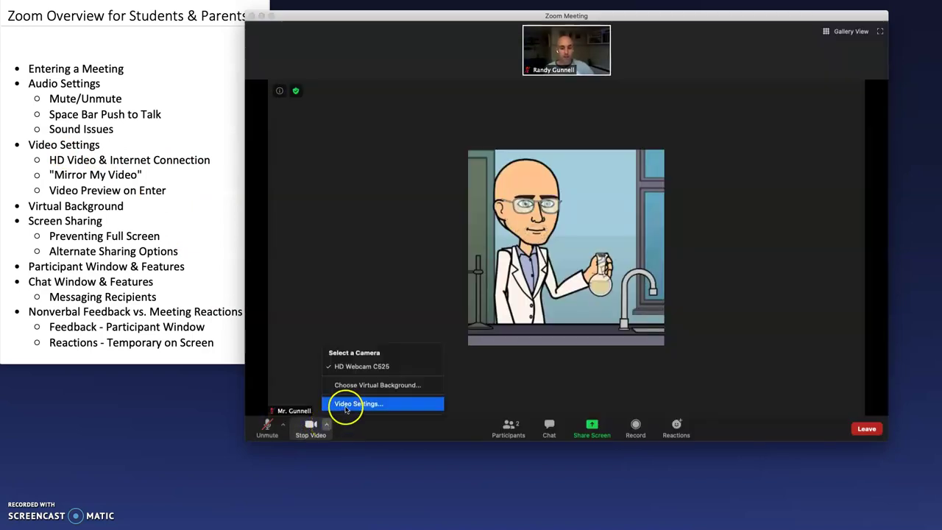
pyautogui.click(346, 405)
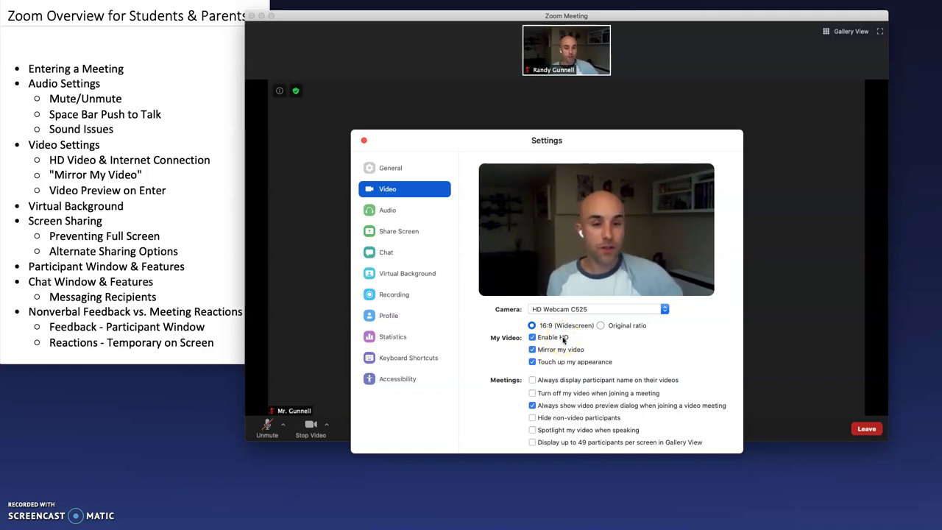
pyautogui.click(533, 338)
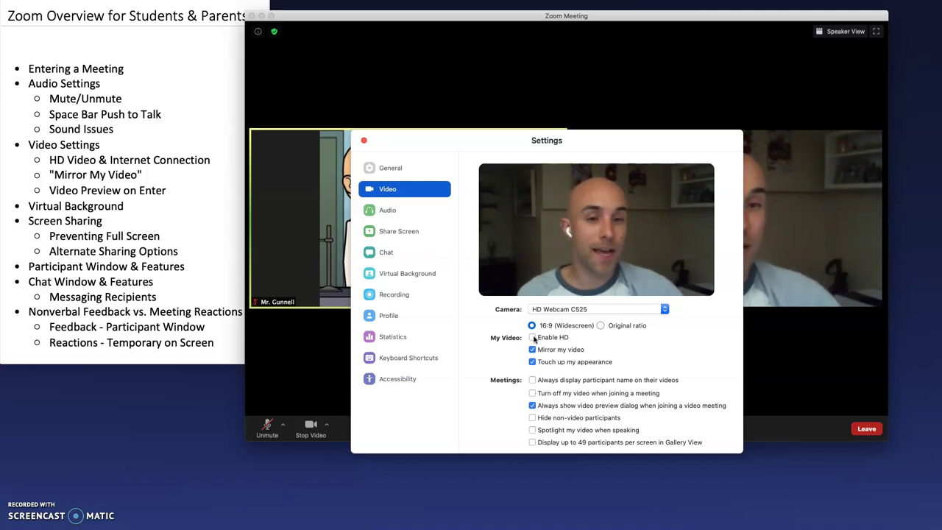
# Turn Enable HD back on, and switch Mirror my video off and on again, leaving Touch up my appearance on.
pyautogui.click(533, 338)
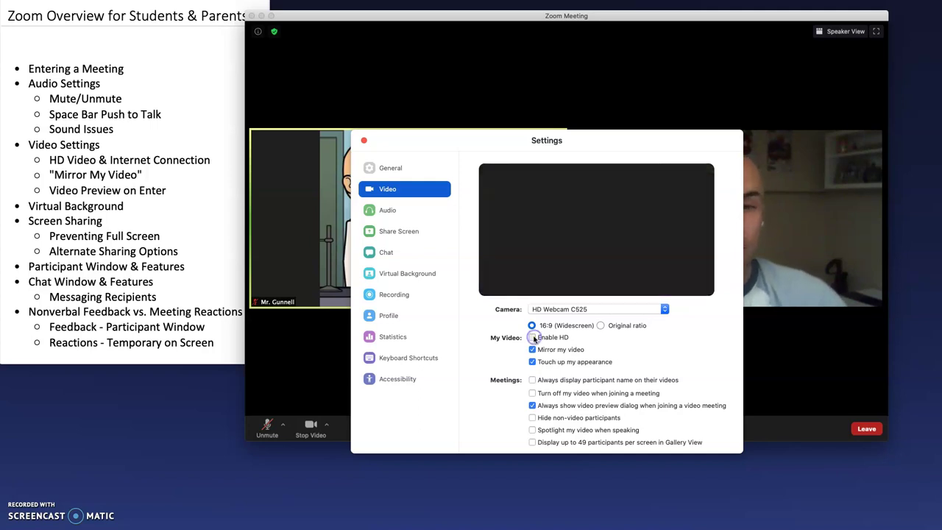
pyautogui.click(533, 349)
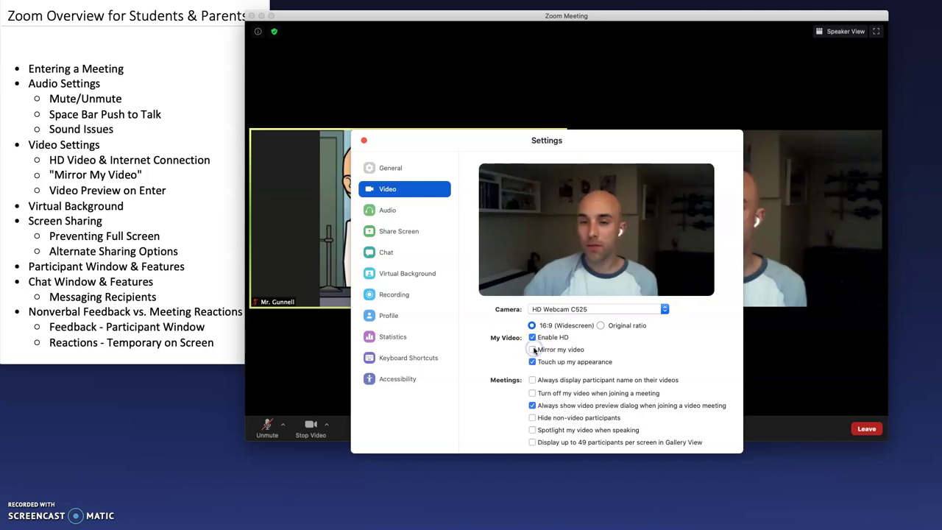
pyautogui.click(533, 350)
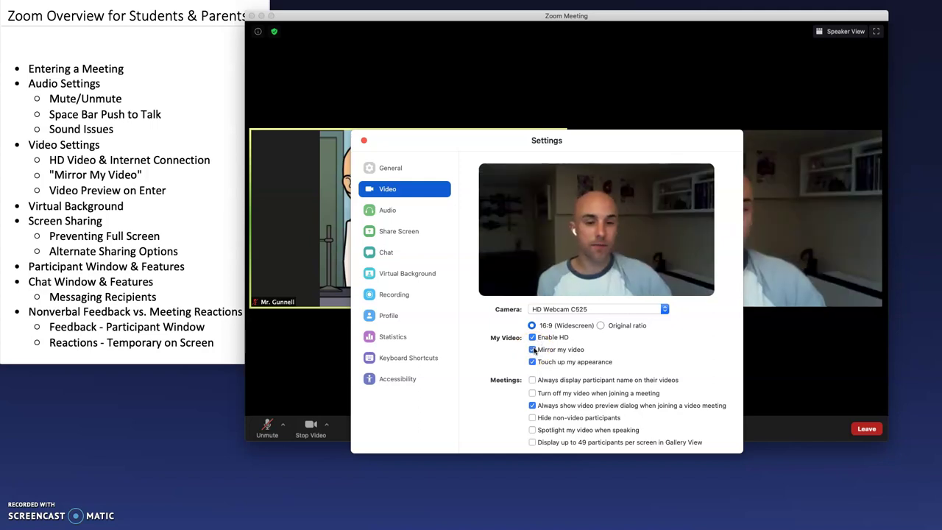
pyautogui.click(533, 362)
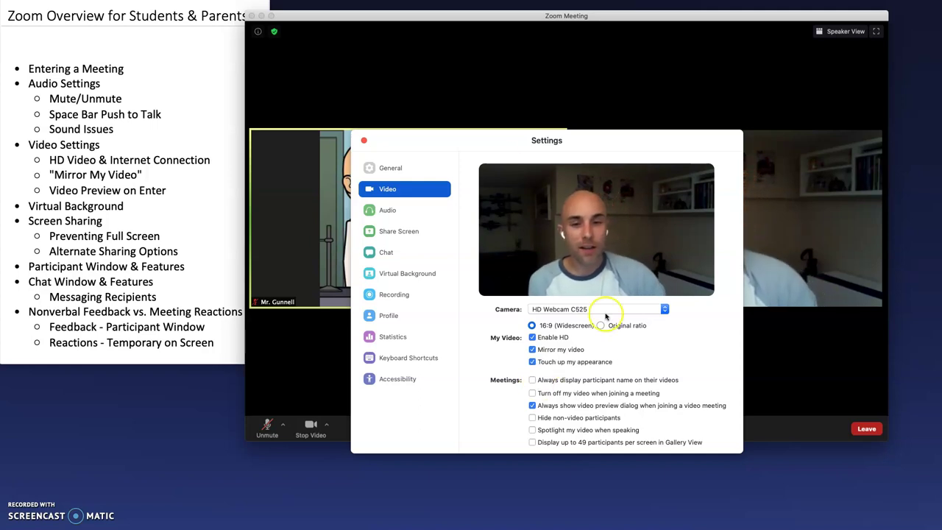
# View the audio settings, close the settings window, and reopen the audio settings from the microphone options.
pyautogui.click(388, 210)
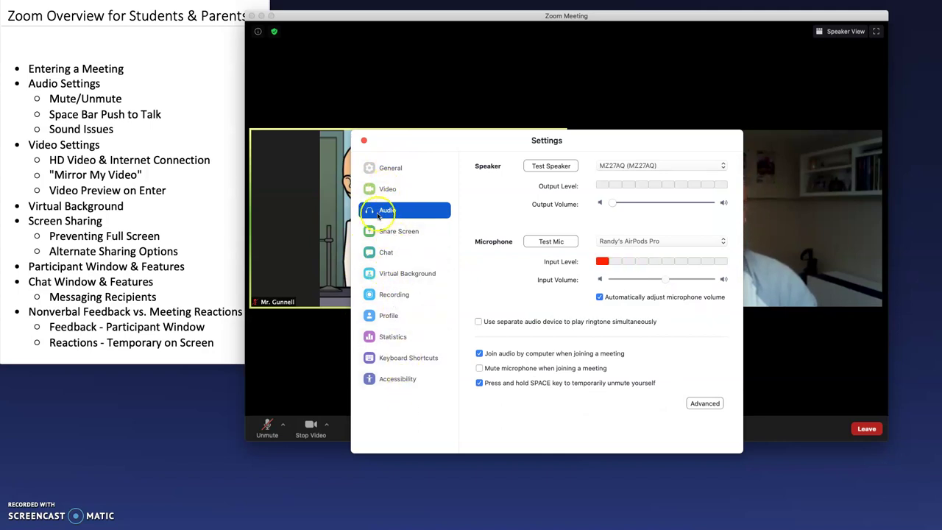
pyautogui.click(363, 141)
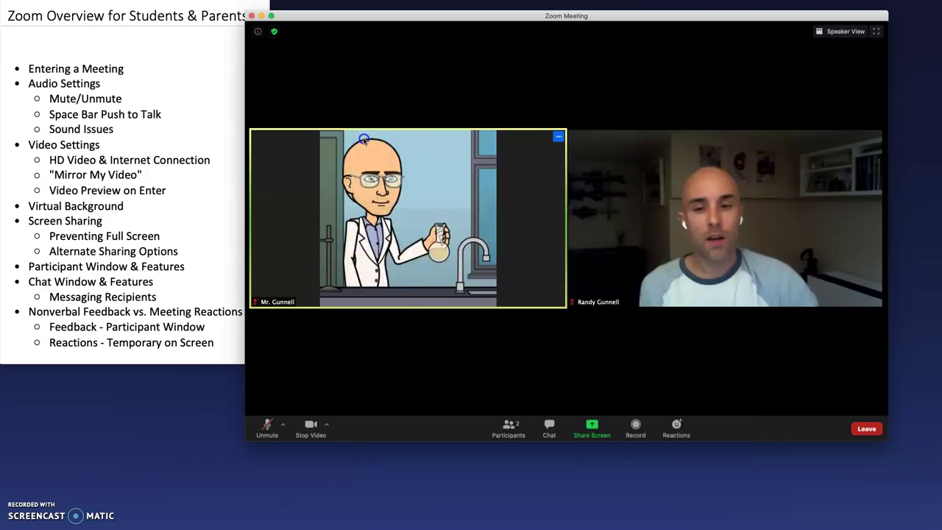
pyautogui.click(282, 425)
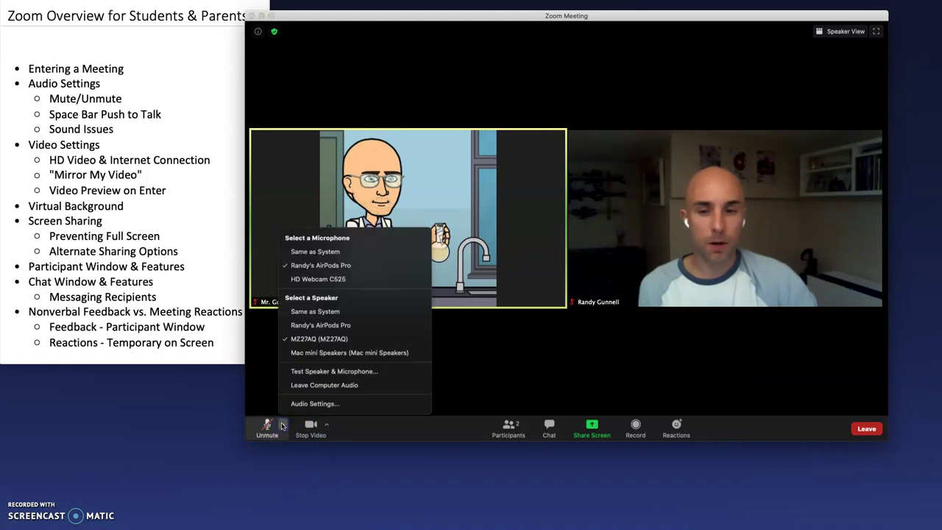
pyautogui.click(281, 401)
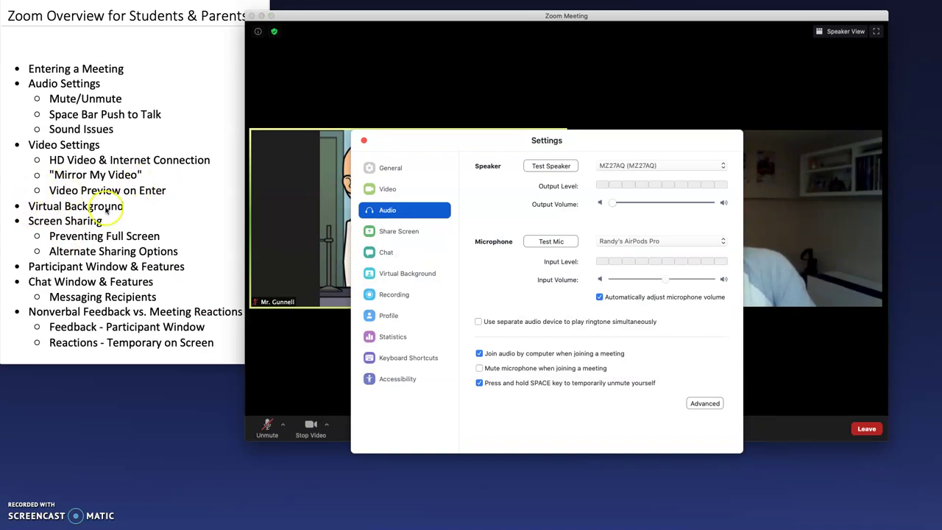
# Try the colorful planet image as the virtual background twice, set the background back to None each time, and close the settings.
pyautogui.click(411, 278)
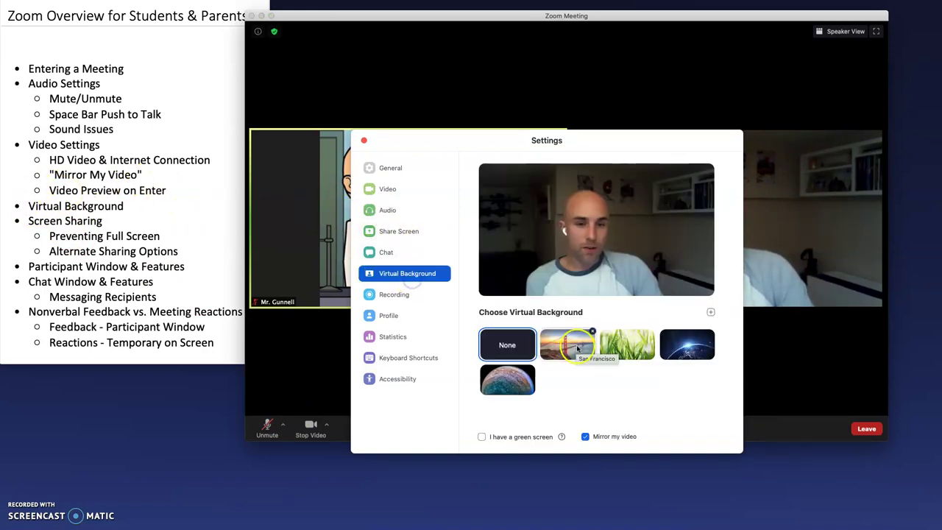
pyautogui.click(509, 379)
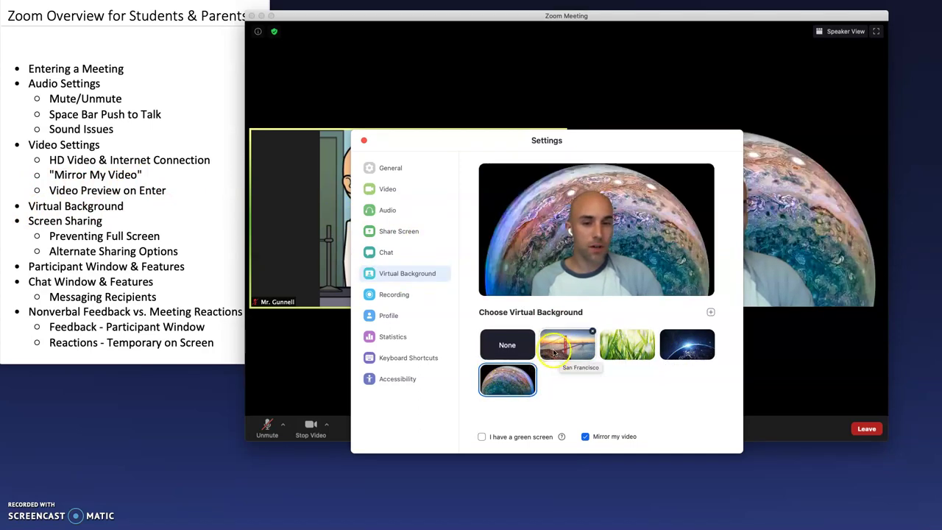
pyautogui.click(691, 338)
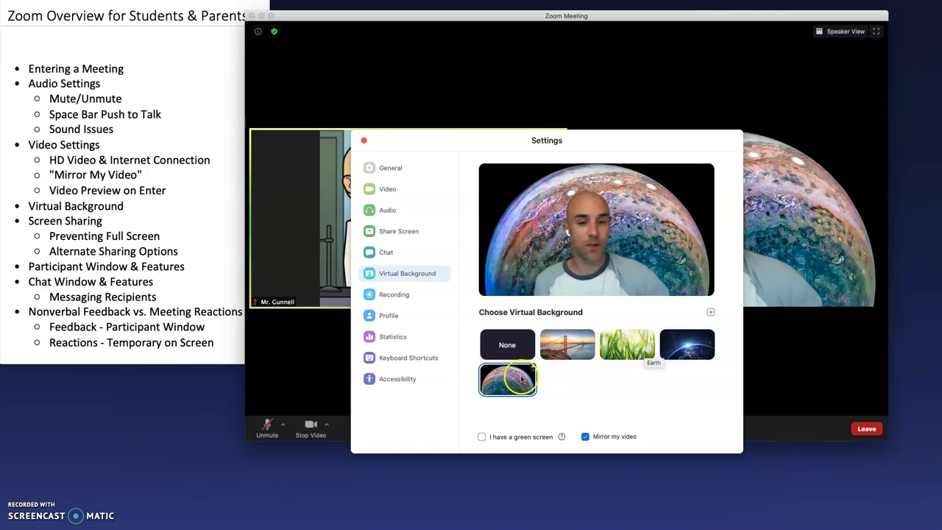
pyautogui.click(510, 346)
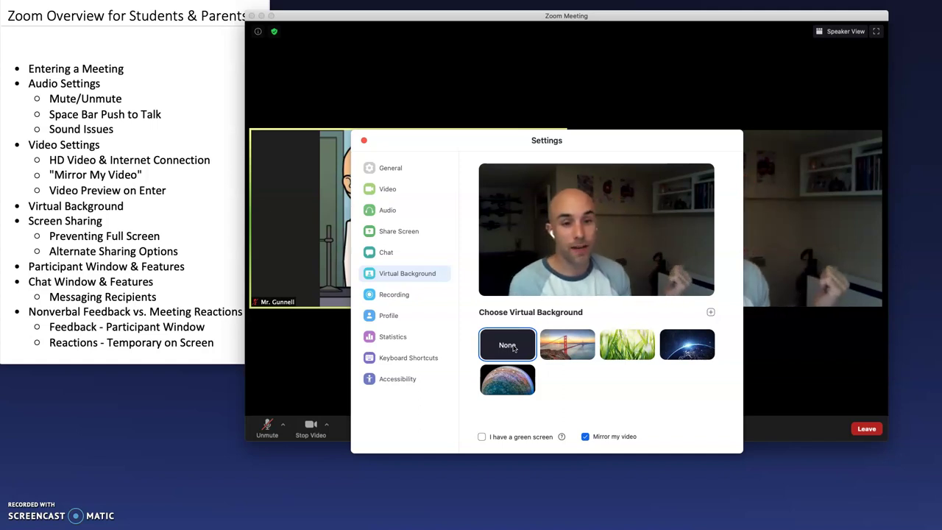
pyautogui.click(507, 376)
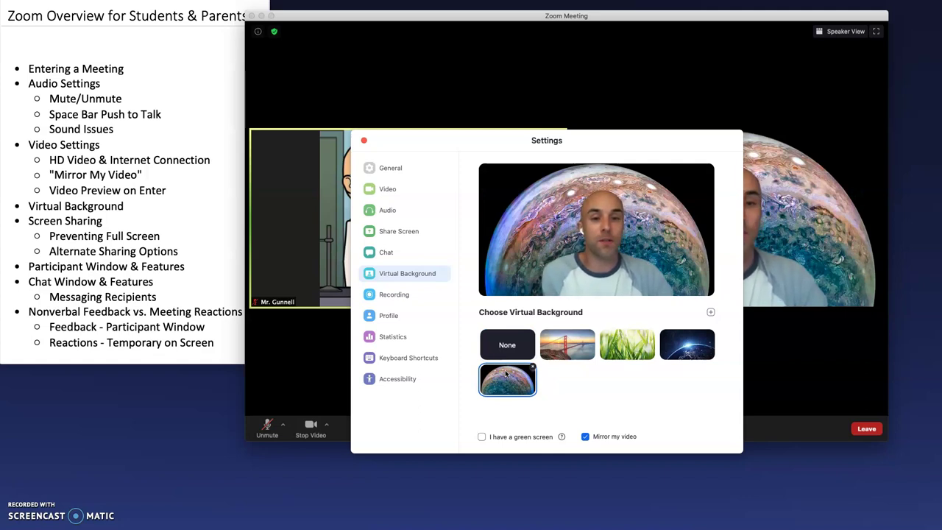
pyautogui.click(507, 344)
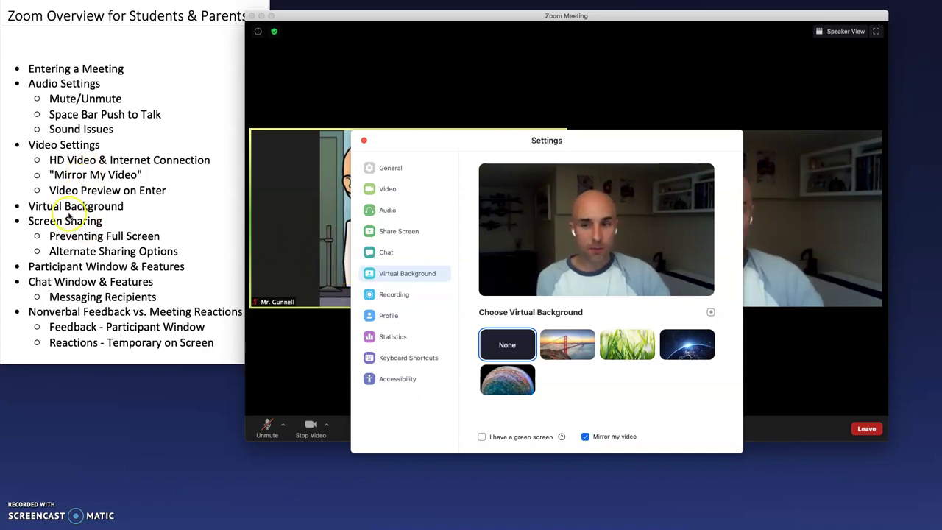
pyautogui.click(365, 141)
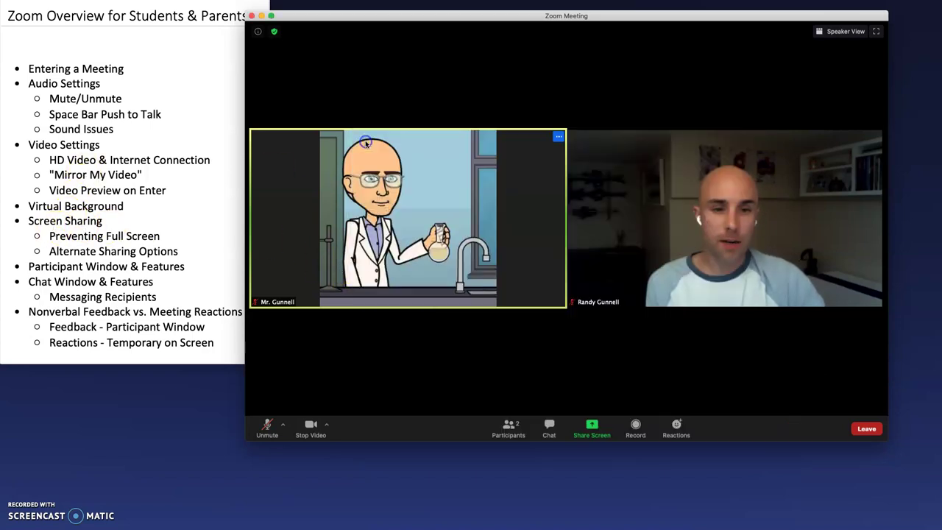
# Check the option to enter full screen when a participant shares in the screen sharing settings, leave it off, and close the settings.
pyautogui.click(328, 426)
pyautogui.click(354, 405)
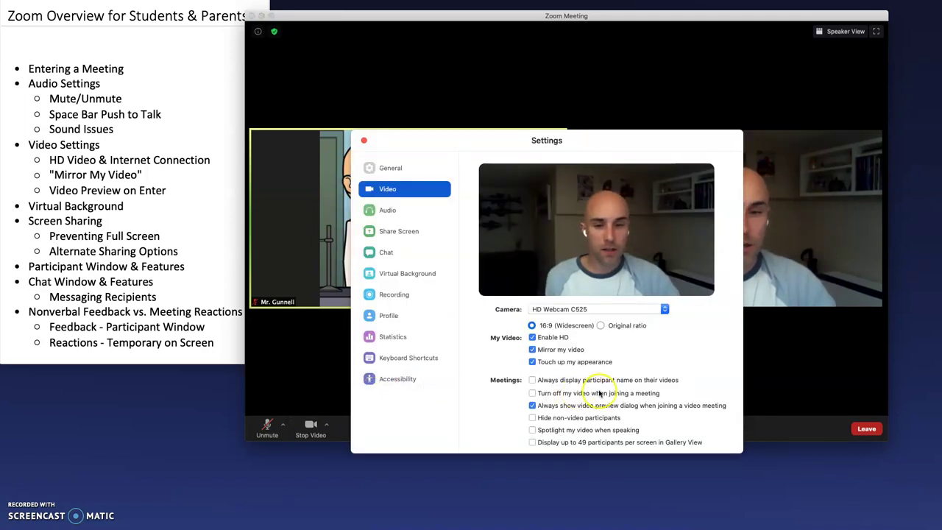
pyautogui.click(388, 230)
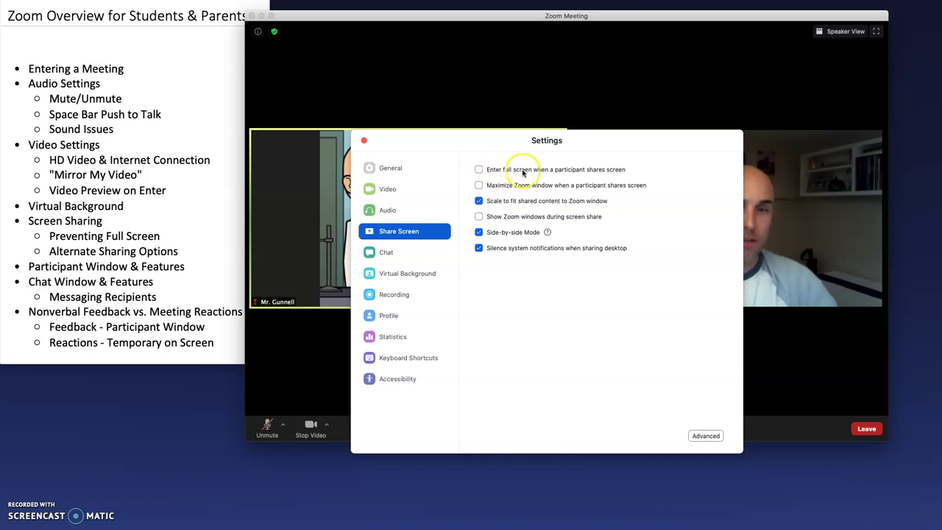
pyautogui.click(479, 170)
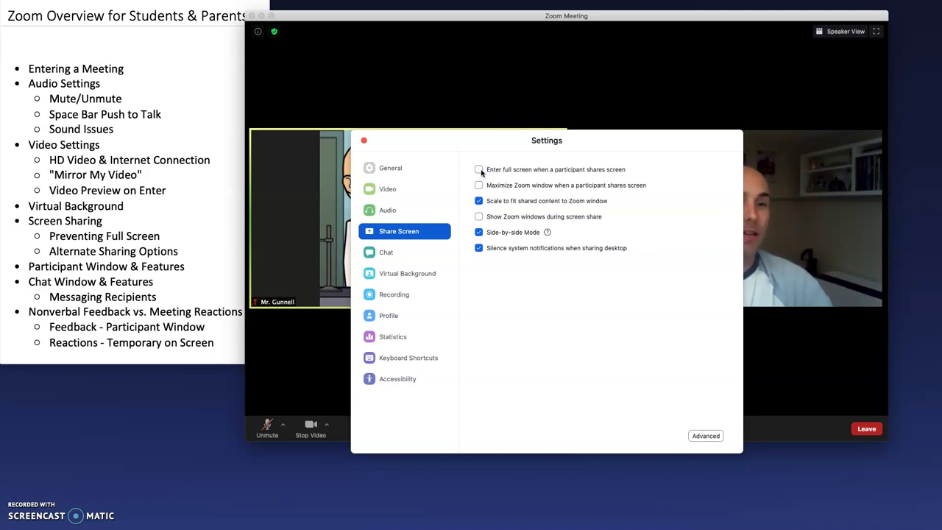
pyautogui.click(363, 140)
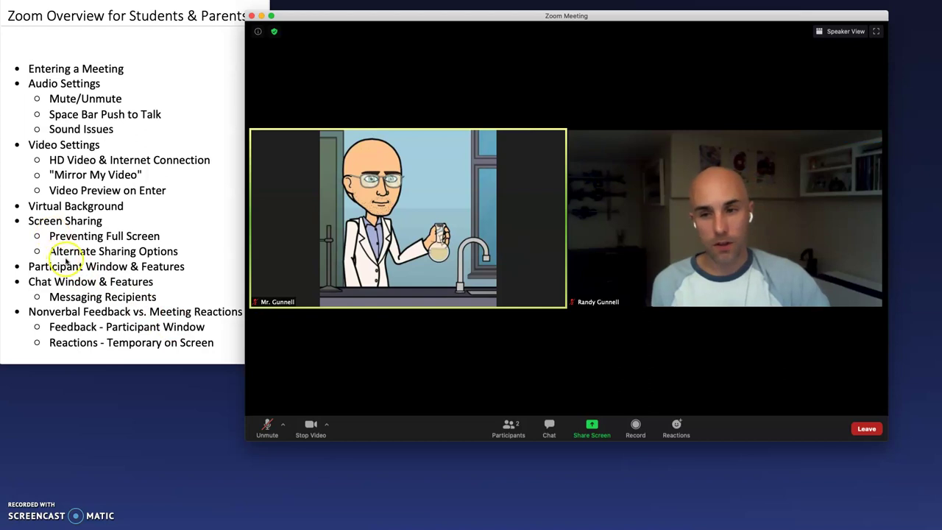
# View the basic sources available for screen sharing and close the selection without sharing anything.
pyautogui.click(598, 434)
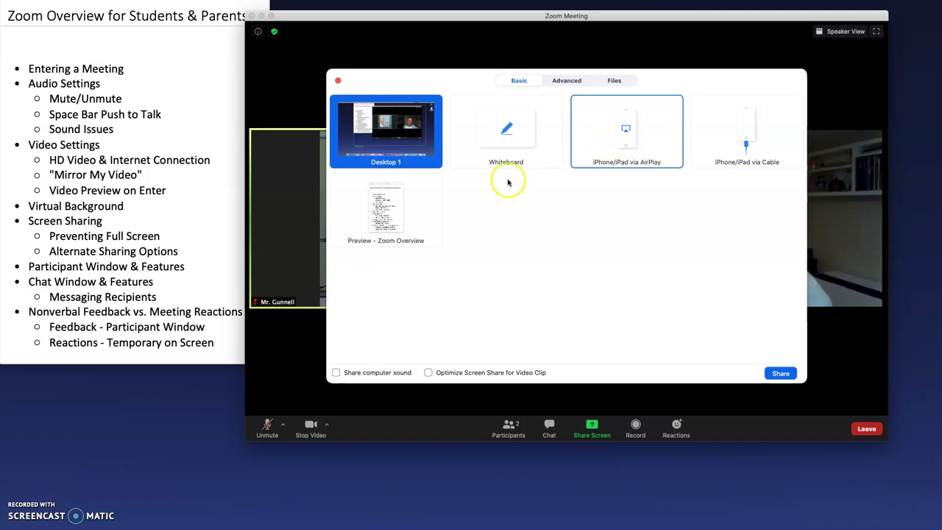
pyautogui.click(337, 81)
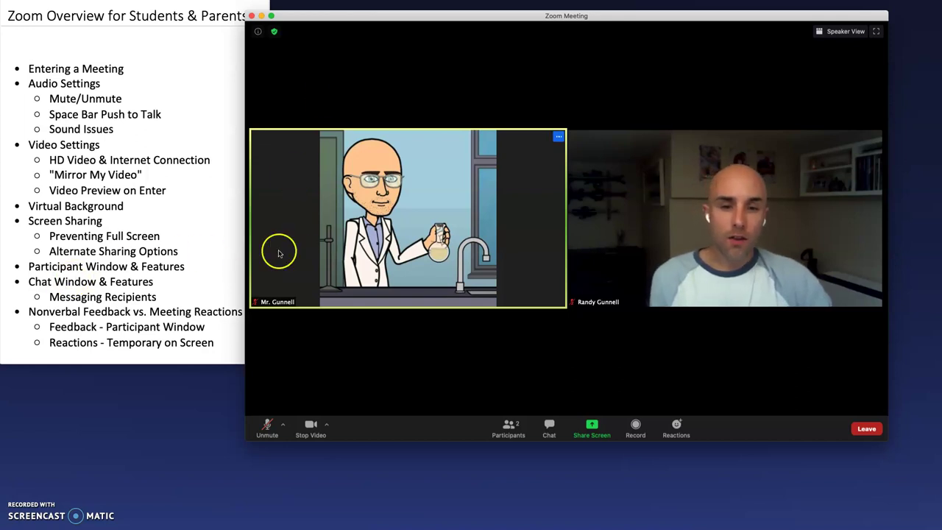
# Show the participants list and chat, and narrow and reposition the meeting window so both fit on screen.
pyautogui.click(506, 435)
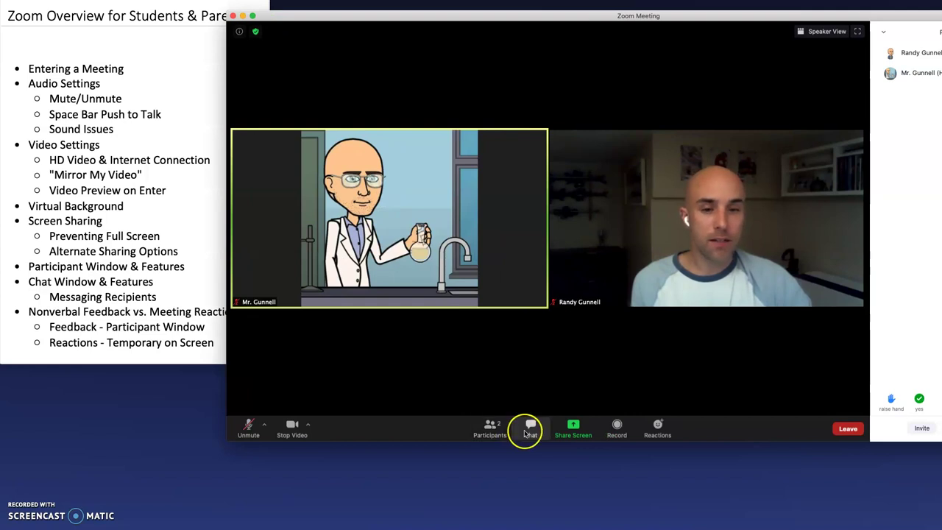
pyautogui.click(530, 429)
pyautogui.moveTo(229, 70); pyautogui.dragTo(359, 69)
pyautogui.moveTo(790, 17); pyautogui.dragTo(679, 18)
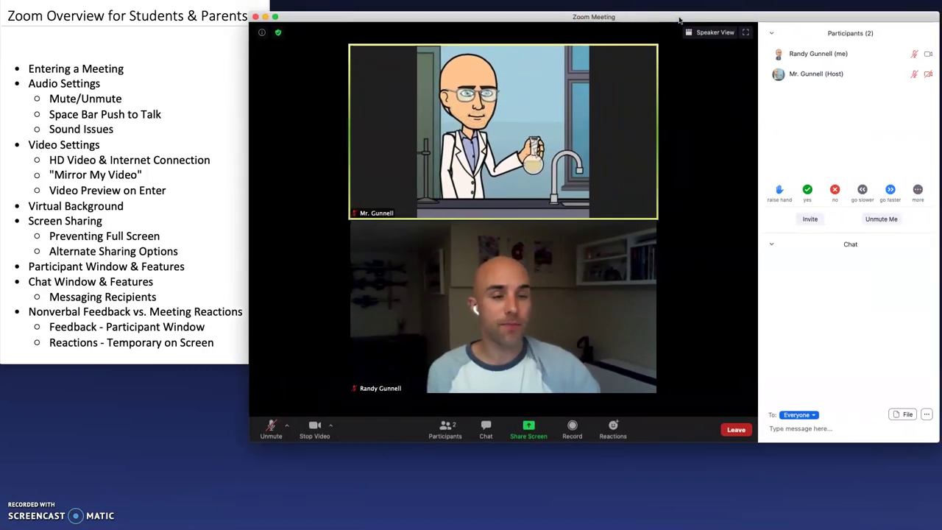
# Switch the chat recipient to the meeting host for private messages, and set it back to Everyone.
pyautogui.moveTo(800, 49)
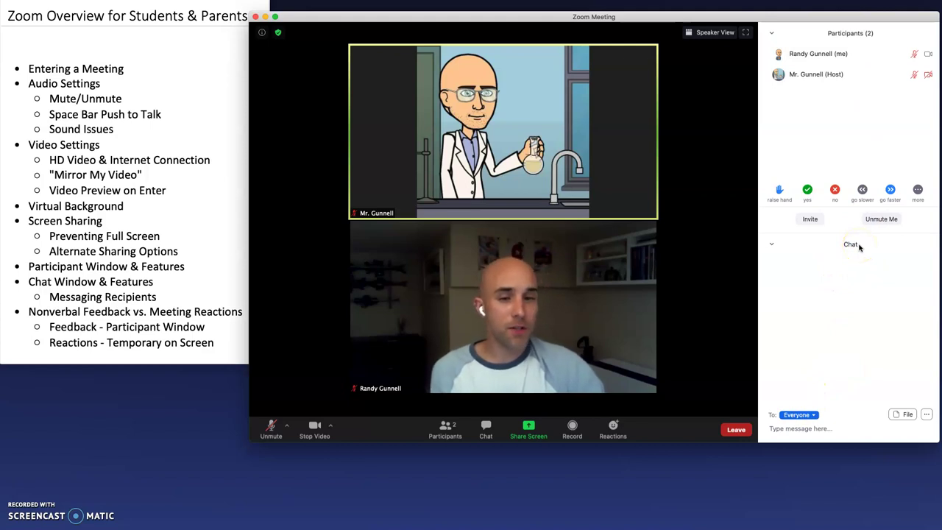
pyautogui.click(814, 417)
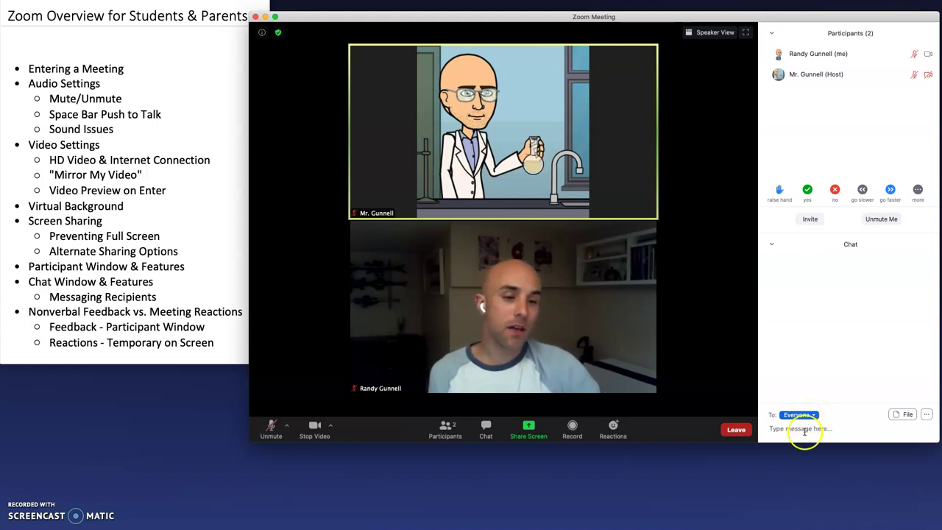
pyautogui.click(813, 415)
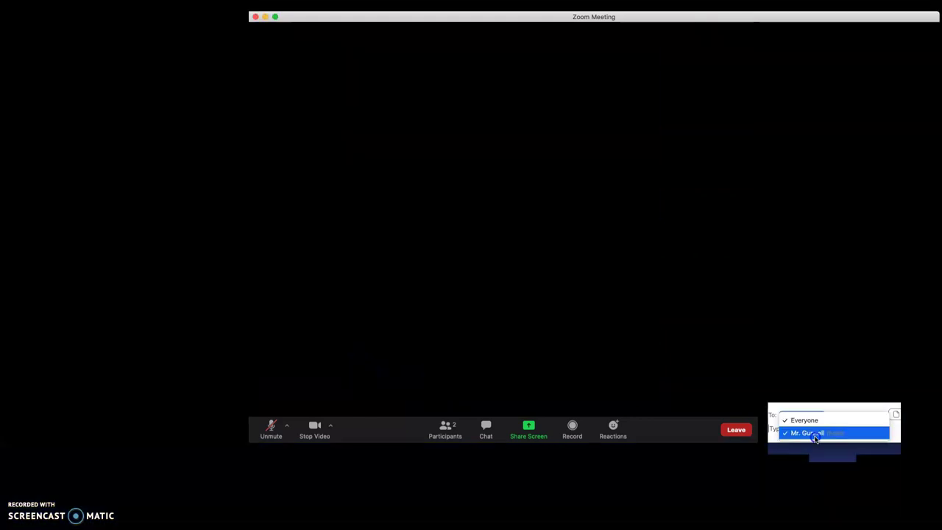
pyautogui.click(817, 432)
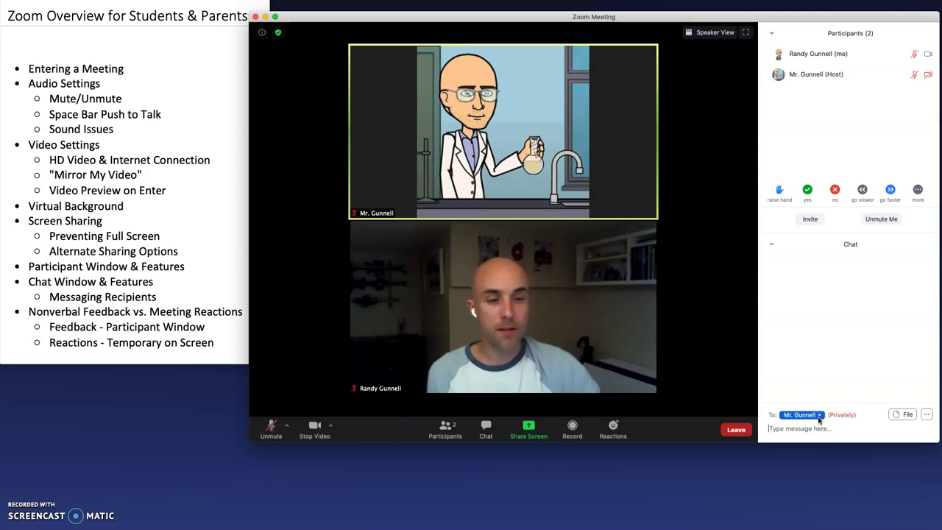
pyautogui.click(819, 416)
pyautogui.click(815, 420)
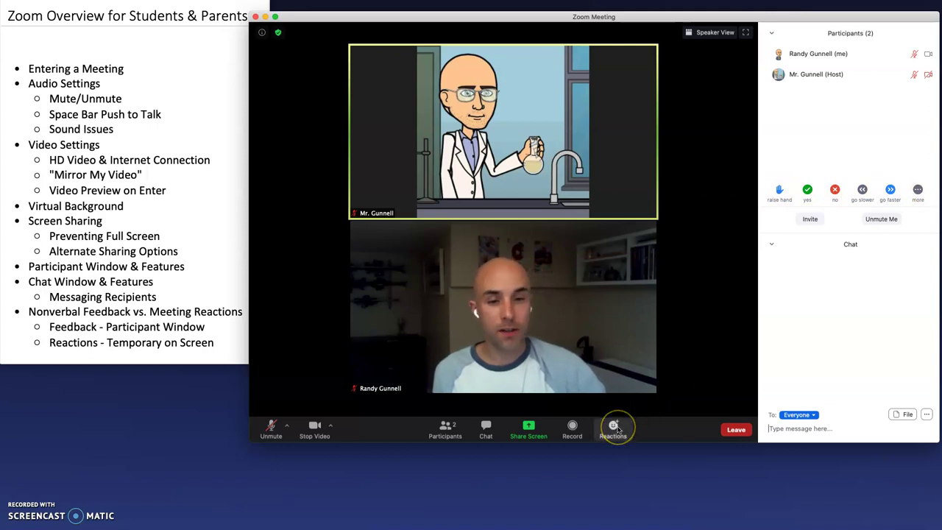
# Send clapping hands and thumbs-up reactions in the meeting.
pyautogui.click(605, 399)
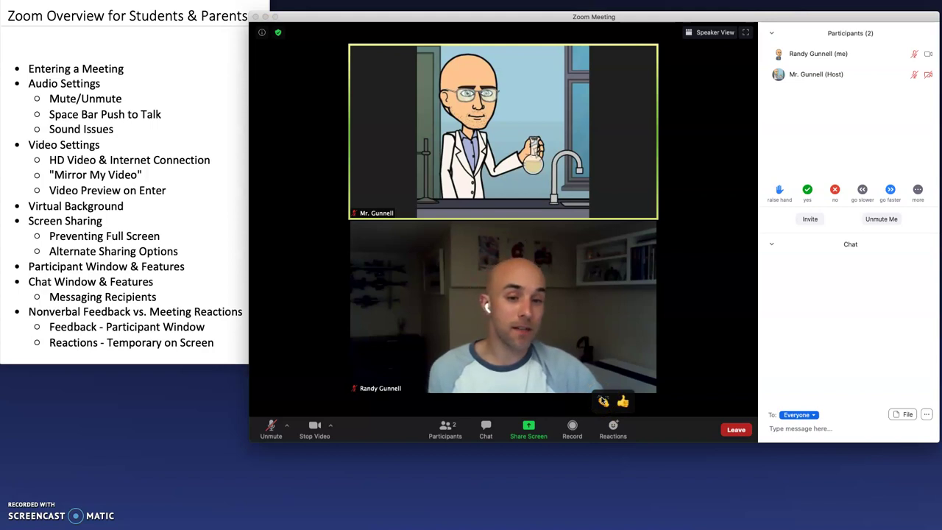
pyautogui.click(623, 402)
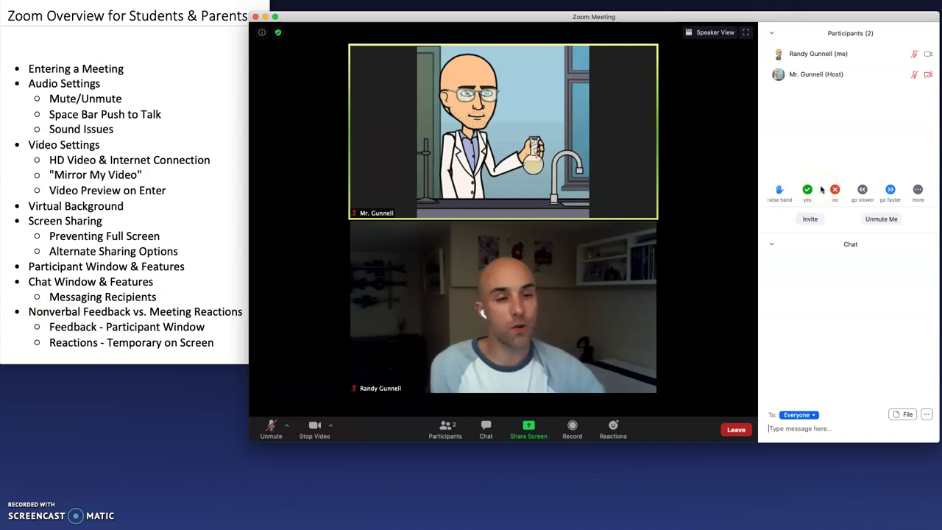
# Try the raise hand, yes, no and go slower nonverbal feedback, clear it, and view the additional feedback options.
pyautogui.click(779, 190)
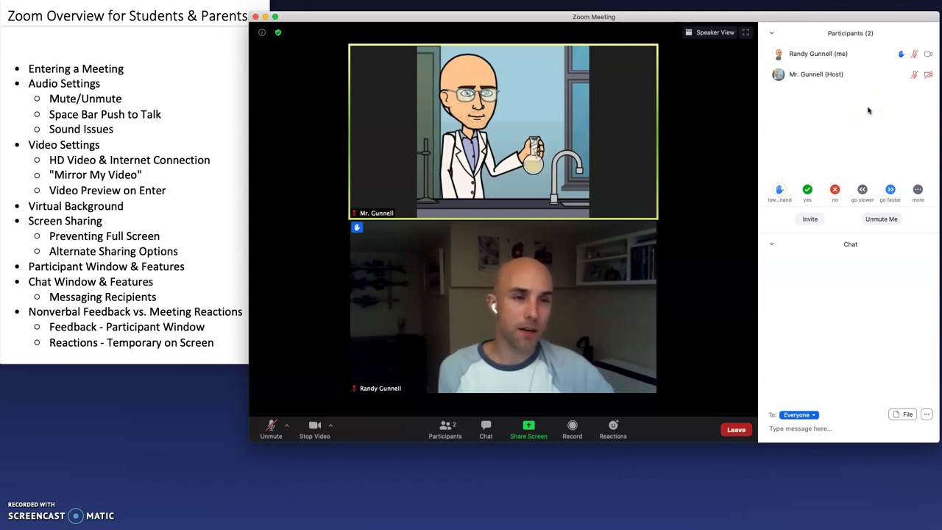
pyautogui.click(885, 136)
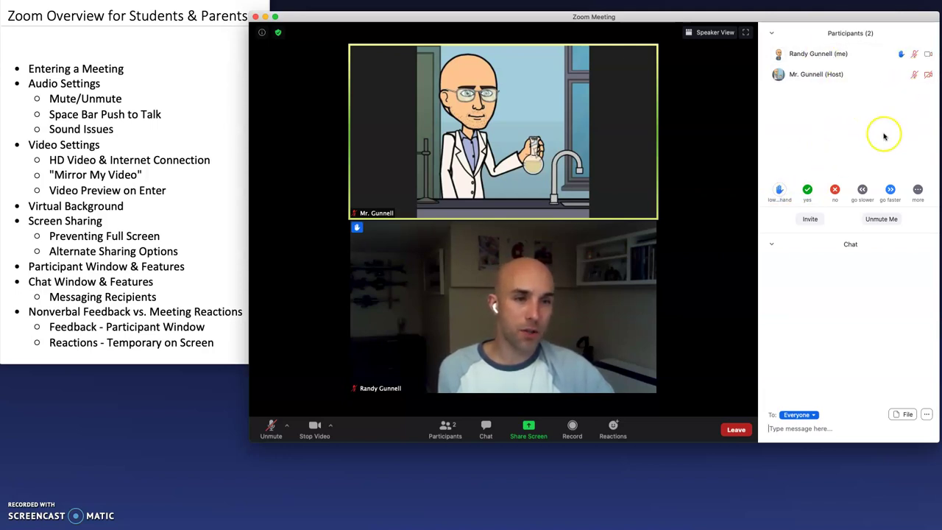
pyautogui.click(808, 189)
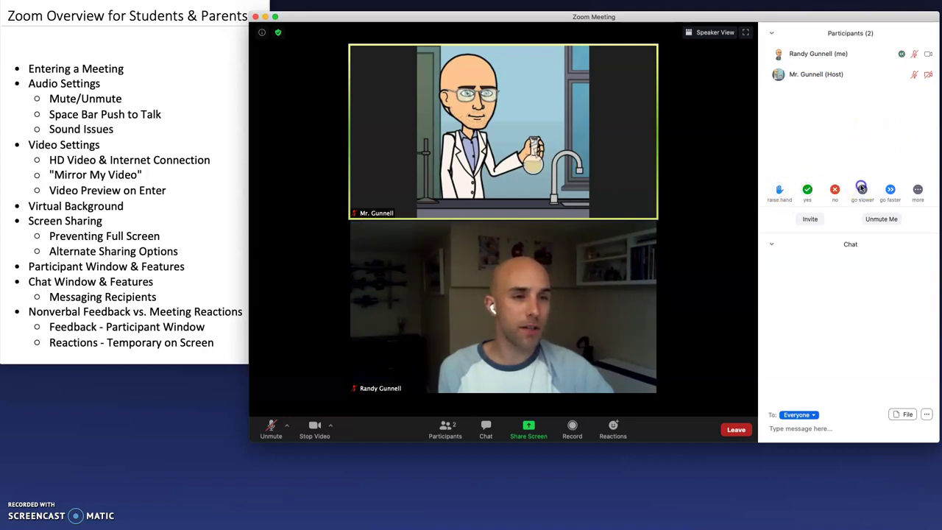
pyautogui.click(835, 190)
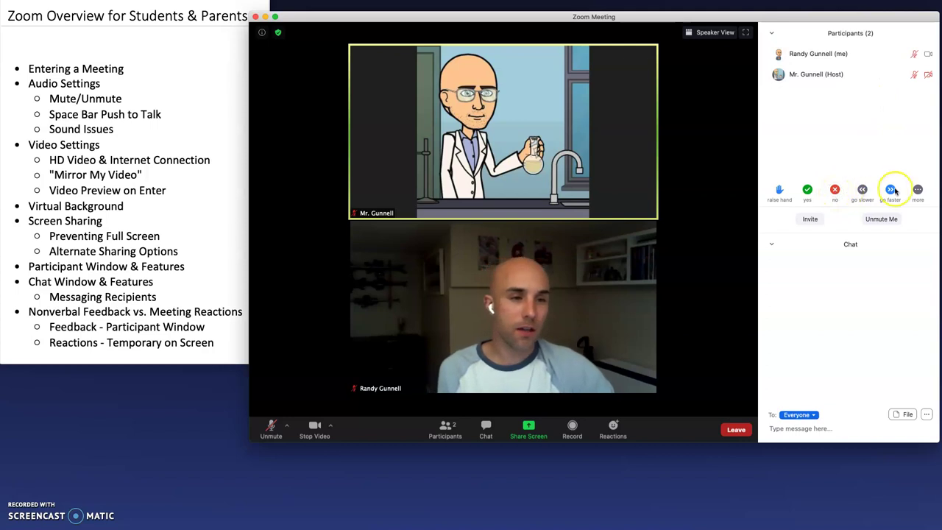
pyautogui.click(918, 189)
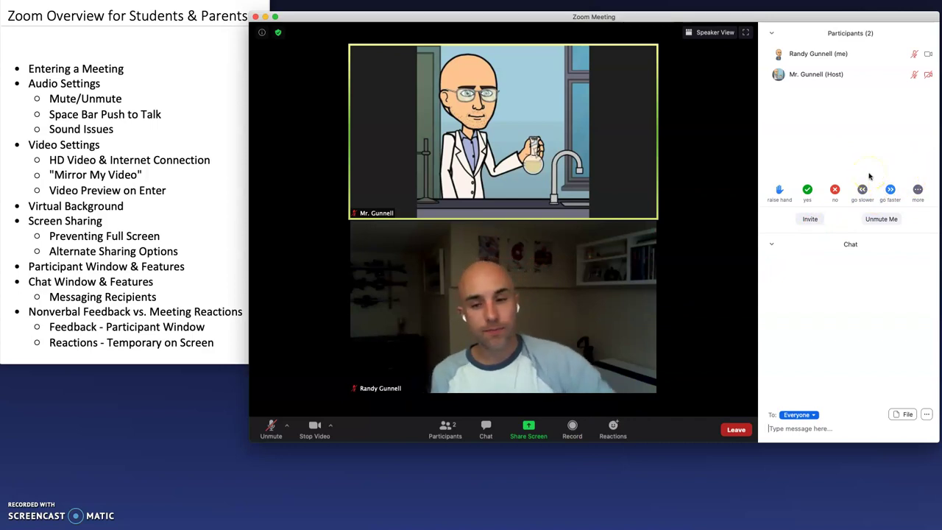
# Leave the meeting.
pyautogui.moveTo(638, 193)
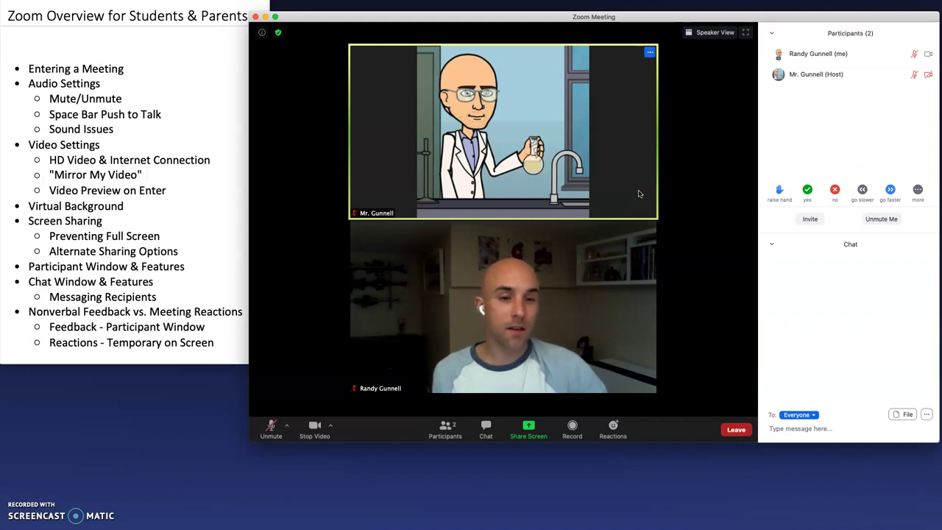
pyautogui.click(637, 223)
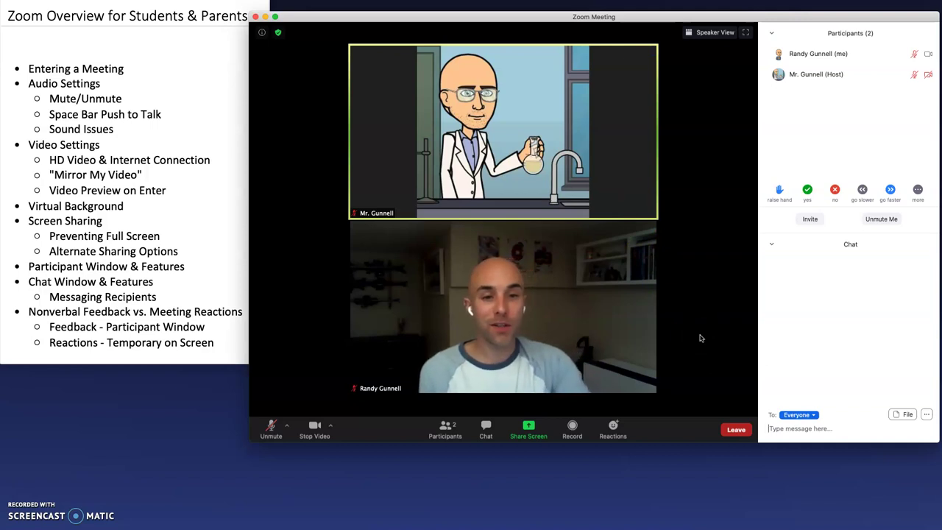
pyautogui.click(735, 429)
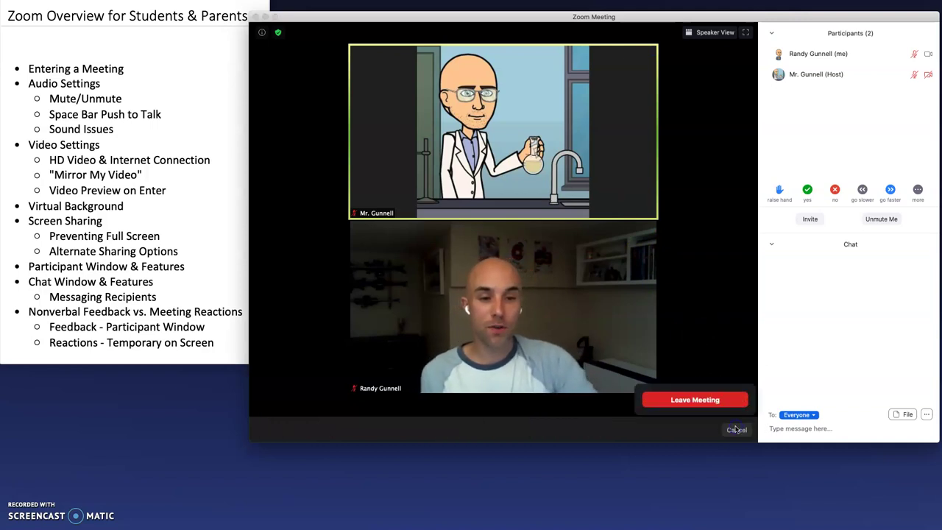